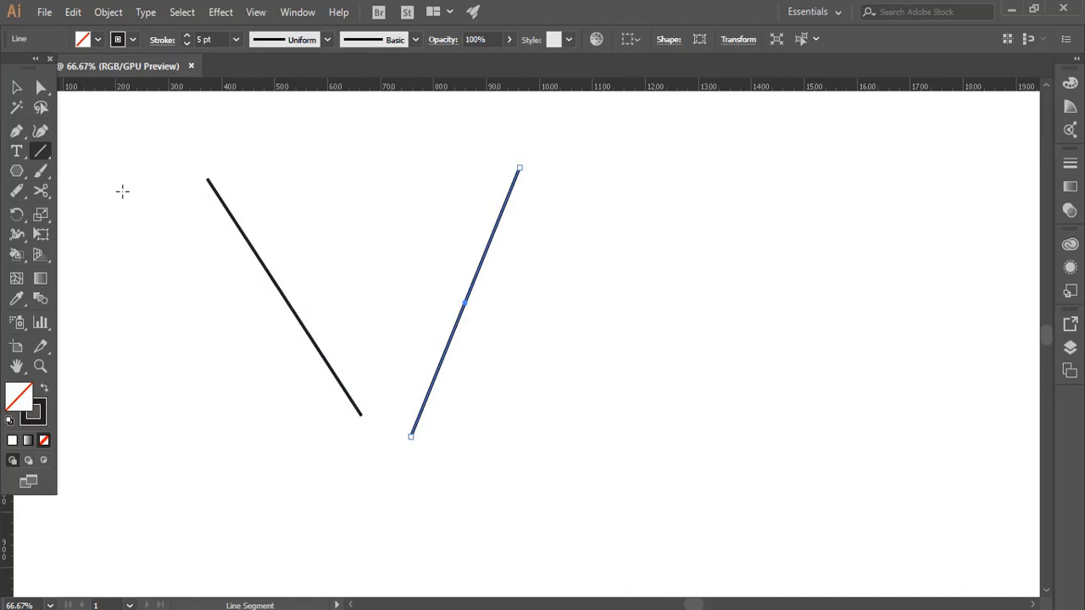
# Step: Undo the last slanted line, and draw two horizontal lines and one steep line as practice segments
pyautogui.hotkey('ctrl', 'z')
pyautogui.moveTo(440, 292); pyautogui.dragTo(762, 292)
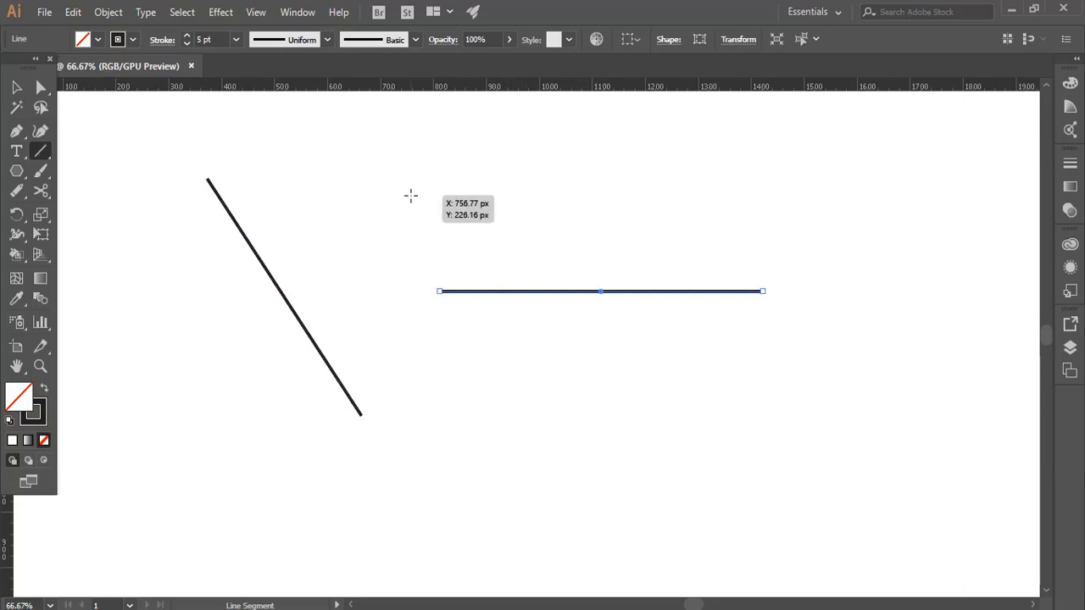
pyautogui.moveTo(380, 200); pyautogui.dragTo(692, 193)
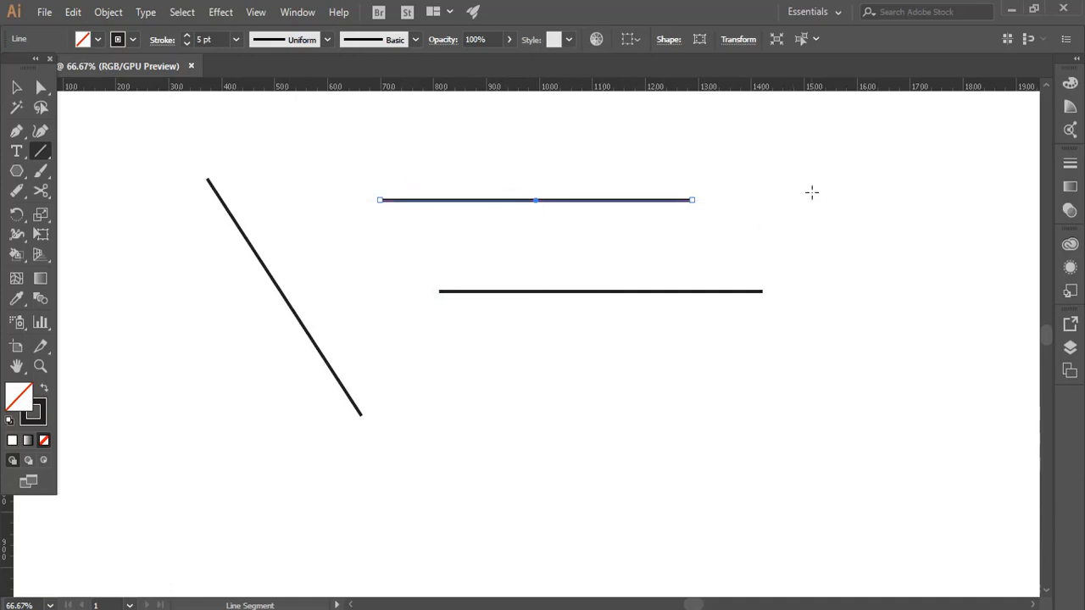
pyautogui.moveTo(854, 177); pyautogui.dragTo(886, 418)
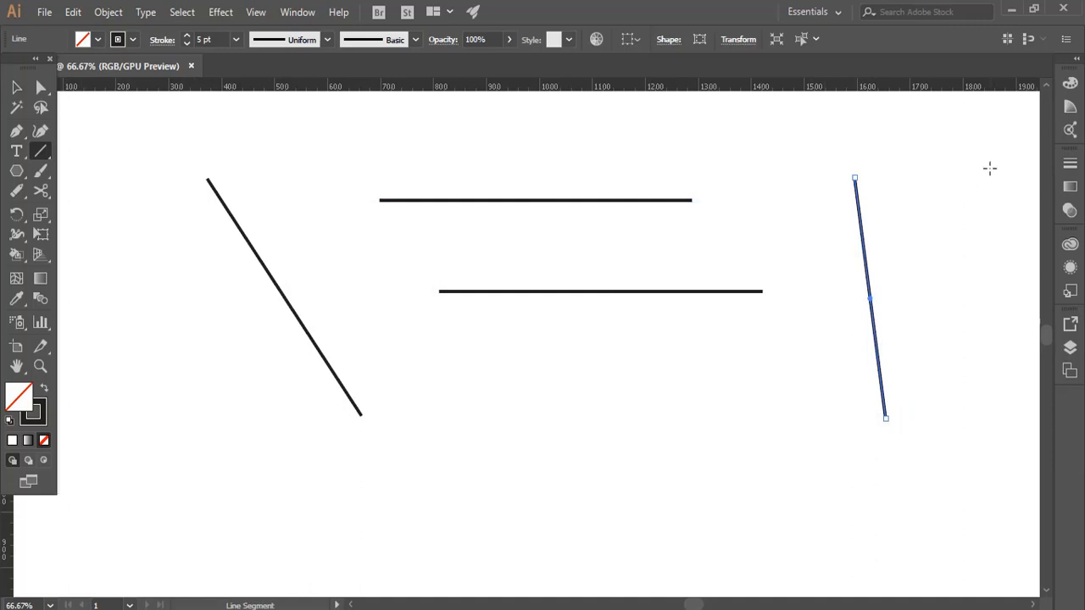
# Step: Select every line on the artboard and delete them all
pyautogui.click(15, 88)
pyautogui.moveTo(959, 153); pyautogui.dragTo(238, 423)
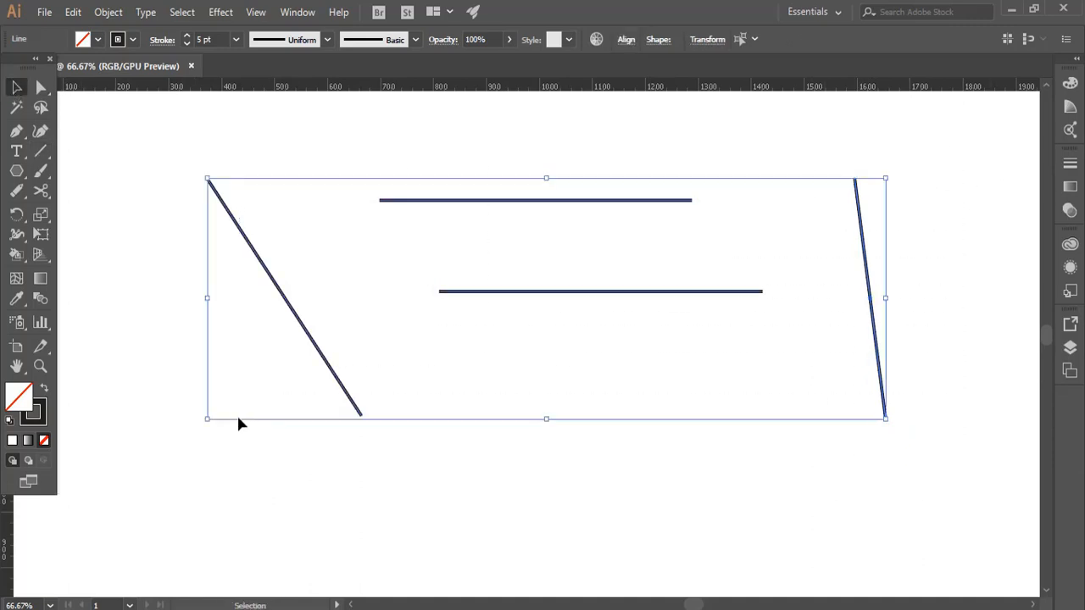
pyautogui.press('Delete')
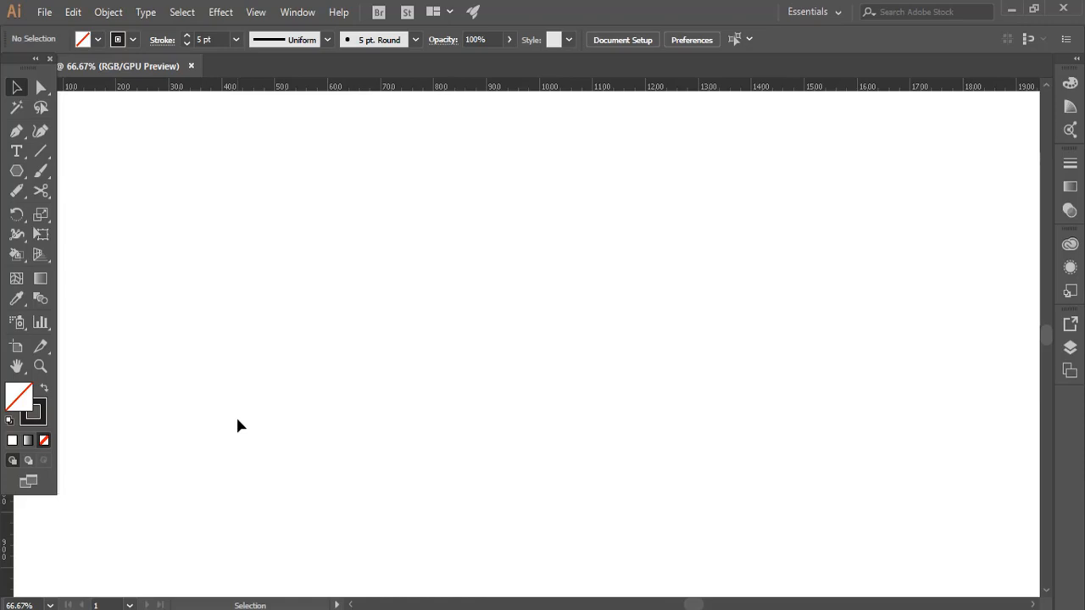
# Step: Set the stroke weight to 2 pt and draw one long vertical line on the artboard
pyautogui.click(187, 42)
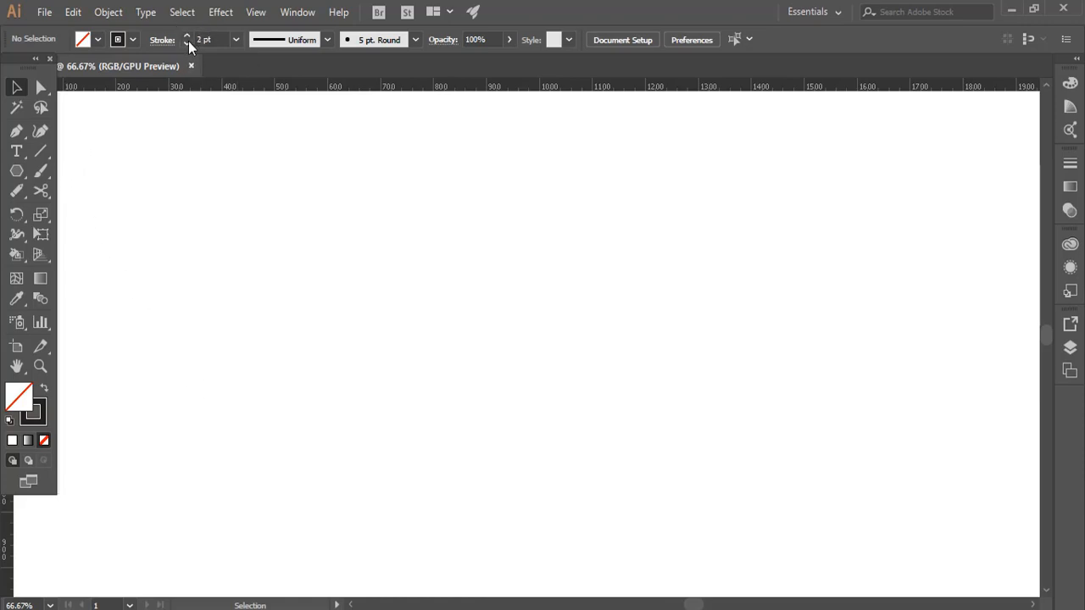
pyautogui.click(39, 151)
pyautogui.moveTo(255, 181); pyautogui.dragTo(256, 490)
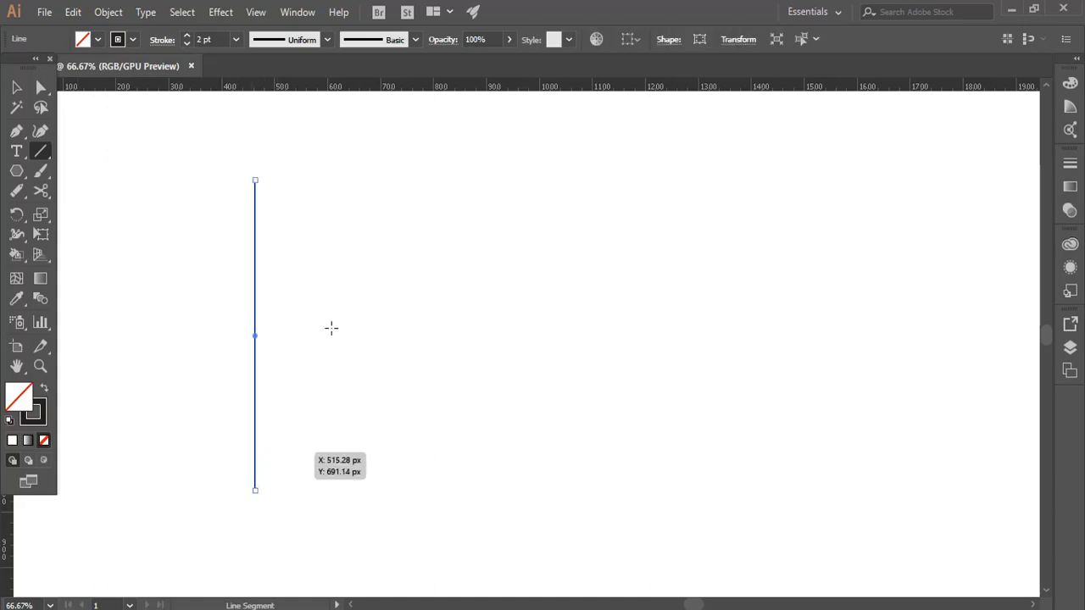
# Step: Duplicate the vertical line sideways, repeat the copy until there are 13 evenly spaced parallel lines, and select them all
pyautogui.click(16, 88)
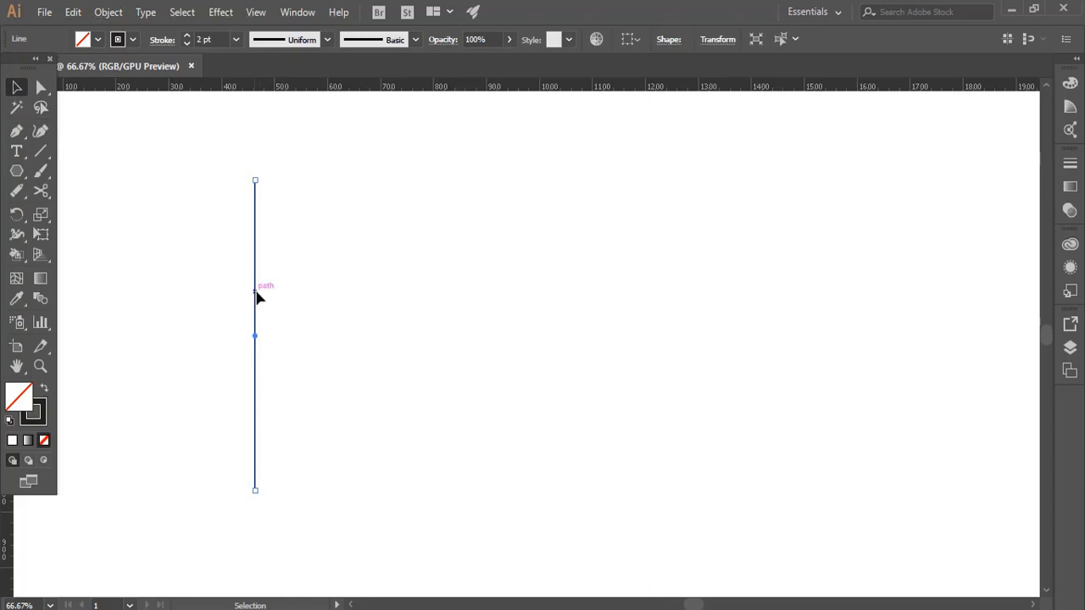
pyautogui.moveTo(256, 293); pyautogui.dragTo(279, 302)
pyautogui.hotkey('ctrl', 'd')
pyautogui.hotkey('ctrl', 'd')
pyautogui.hotkey('ctrl', 'd')
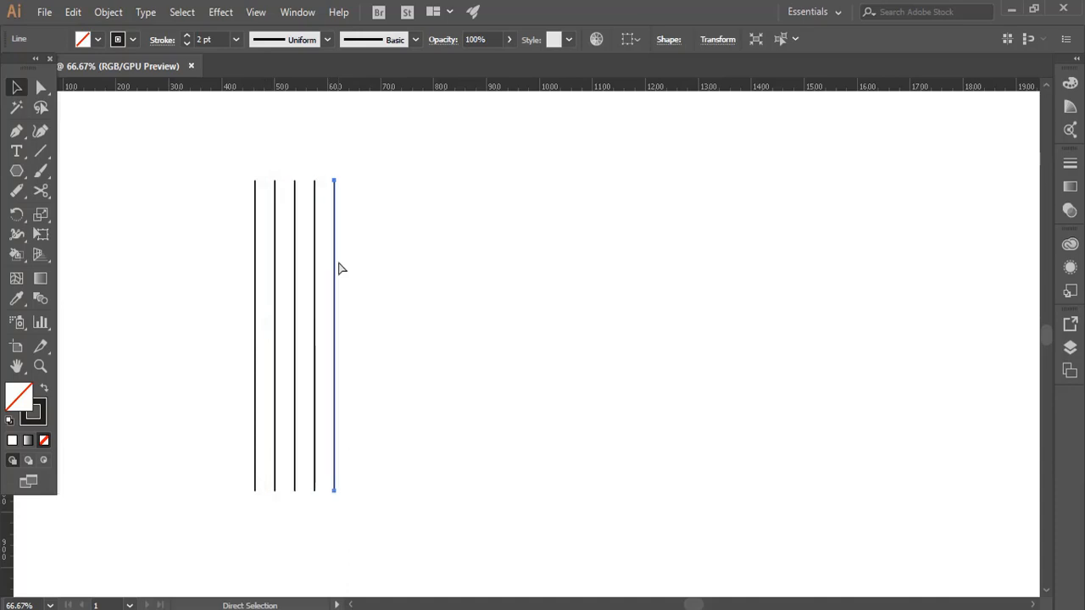
pyautogui.hotkey('ctrl', 'd')
pyautogui.hotkey('ctrl', 'd')
pyautogui.hotkey('ctrl', 'd')
pyautogui.hotkey('ctrl', 'd')
pyautogui.hotkey('ctrl', 'd')
pyautogui.hotkey('ctrl', 'd')
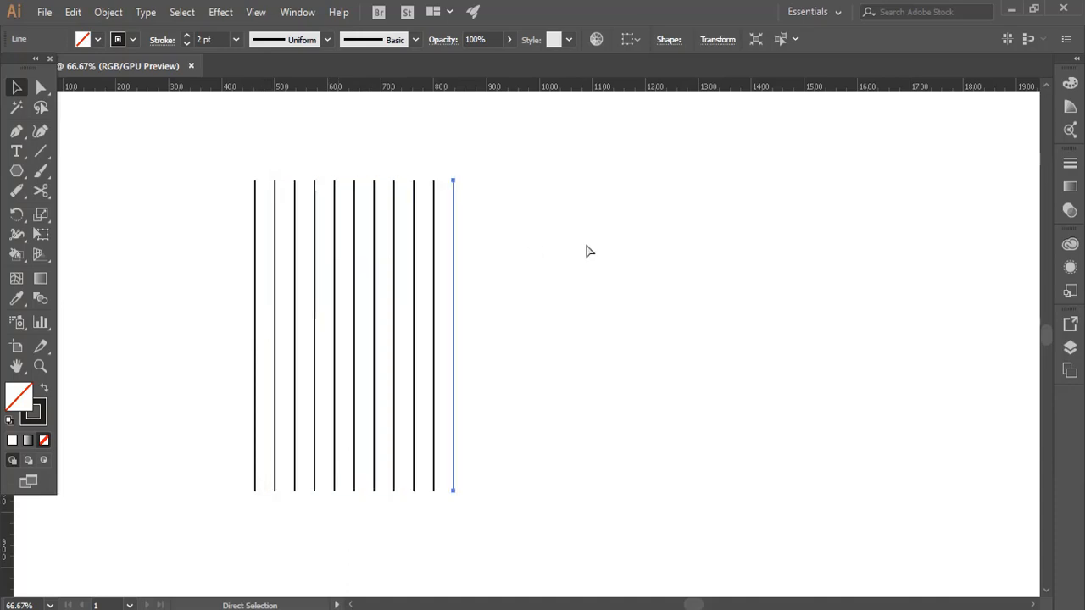
pyautogui.hotkey('ctrl', 'd')
pyautogui.hotkey('ctrl', 'd')
pyautogui.moveTo(580, 161); pyautogui.dragTo(161, 401)
# Step: Try adding a copy of the 13 lines rotated 60°, and undo it
pyautogui.rightClick(451, 298)
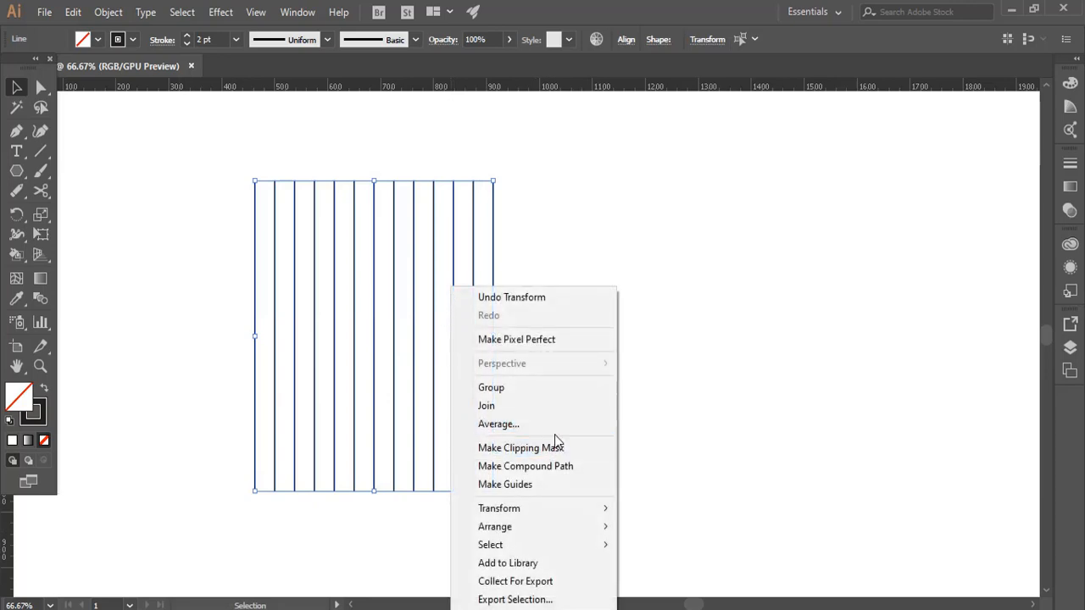
pyautogui.moveTo(569, 518)
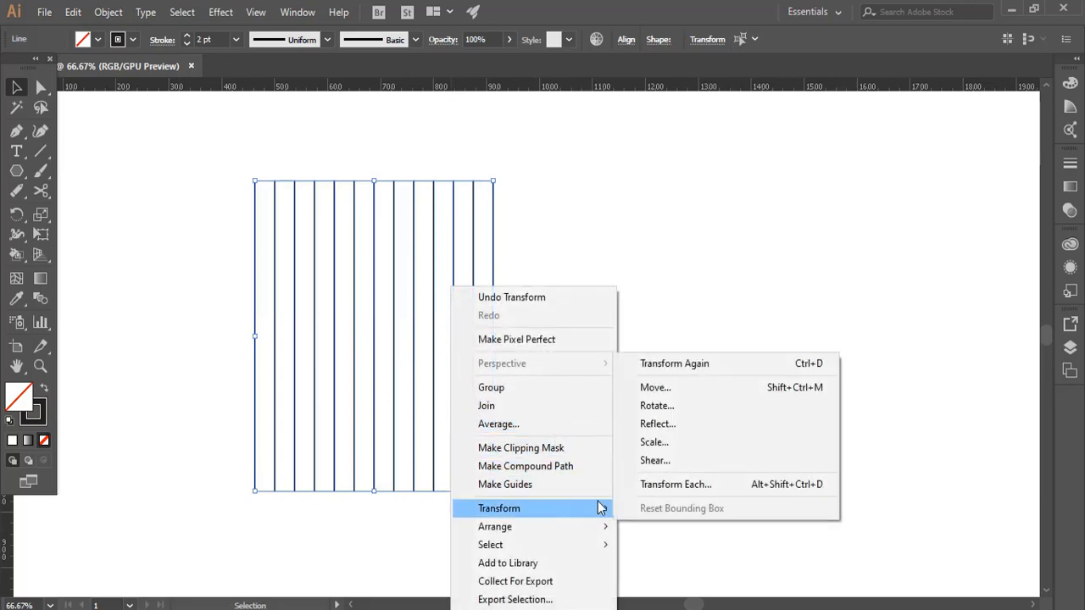
pyautogui.click(693, 406)
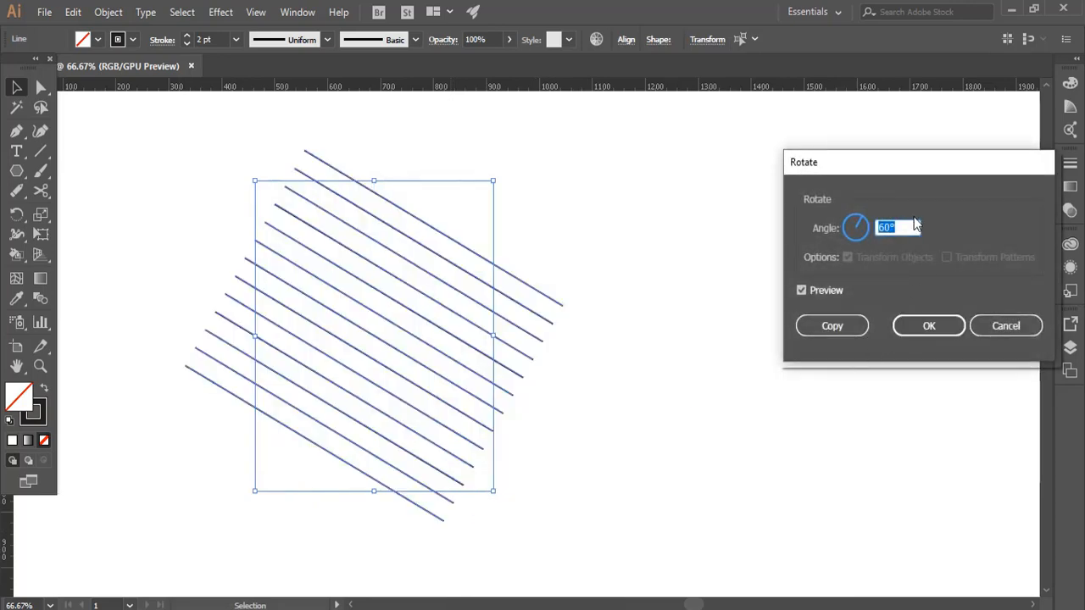
pyautogui.click(840, 327)
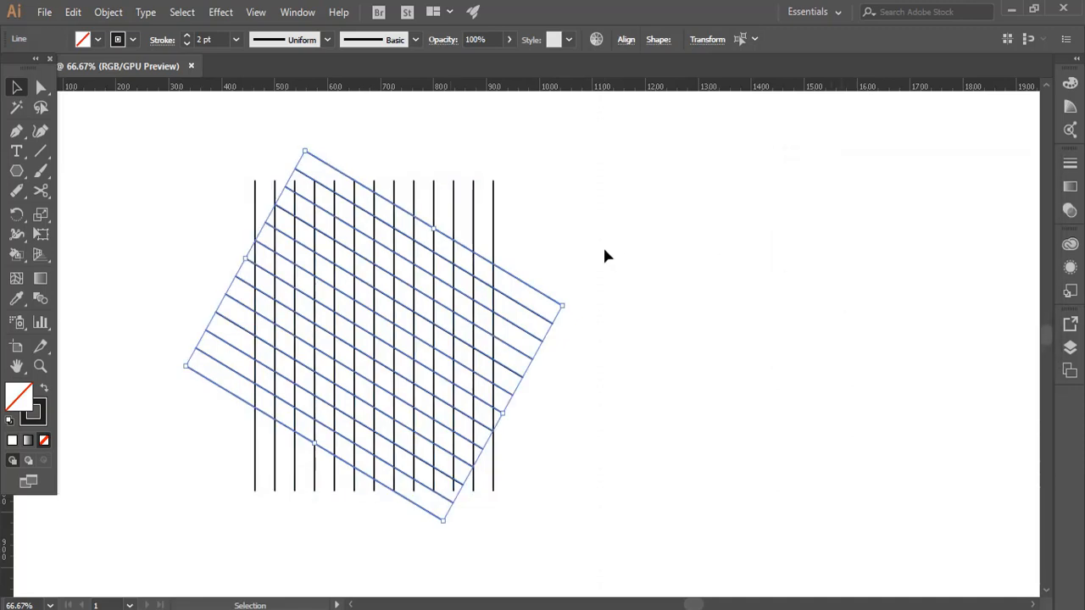
pyautogui.hotkey('ctrl', 'z')
# Step: Rotate the 13 selected vertical lines themselves by 60° without making a copy
pyautogui.rightClick(455, 257)
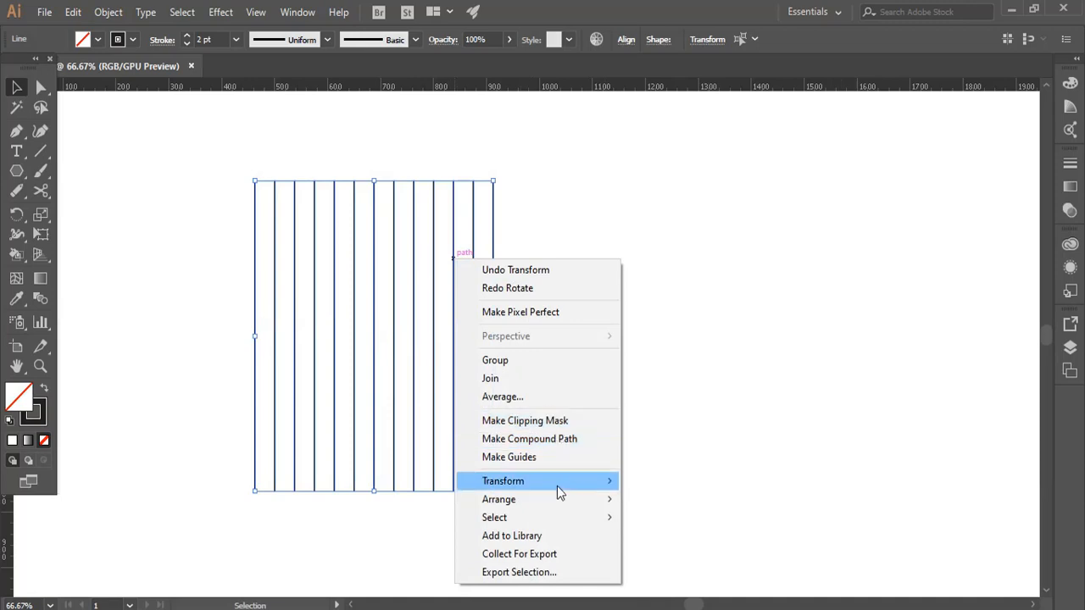
pyautogui.moveTo(558, 483)
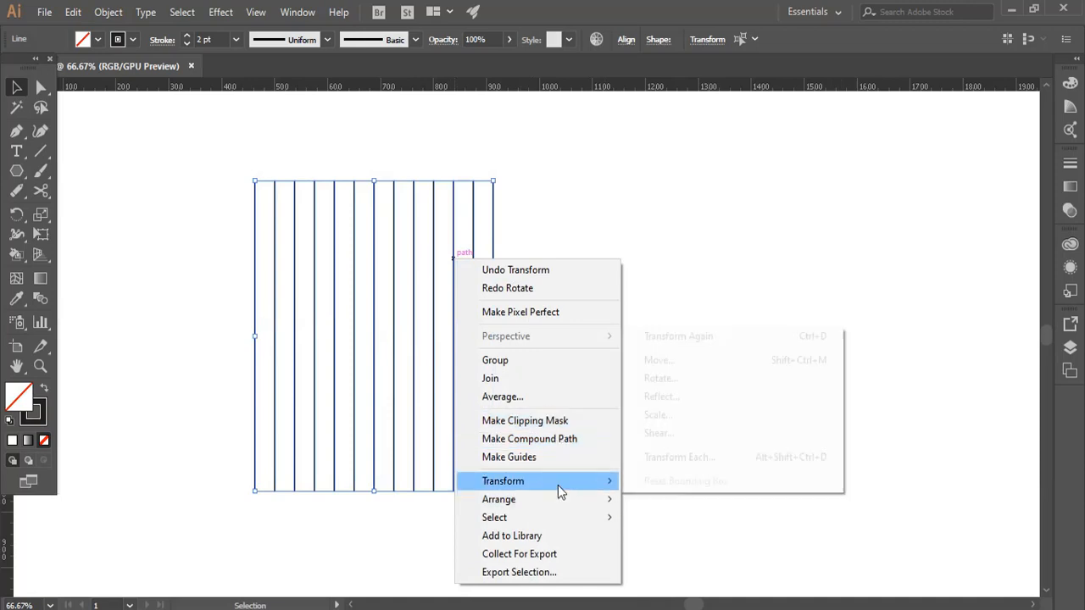
pyautogui.click(698, 378)
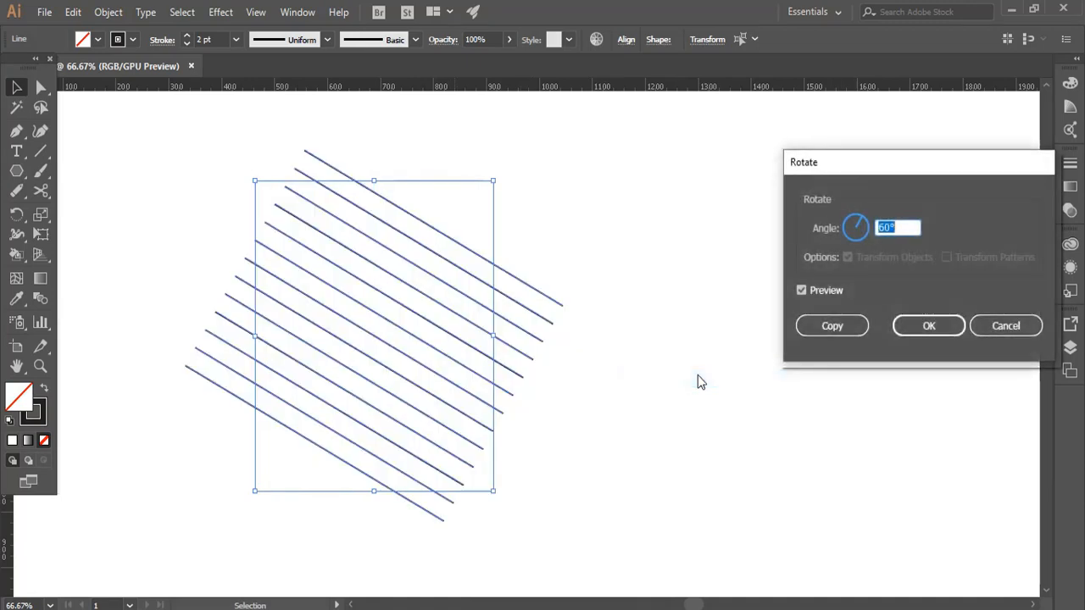
pyautogui.click(926, 327)
# Step: Add a copy of the slanted lines rotated by a further 60° to form an isometric grid, and deselect
pyautogui.rightClick(327, 332)
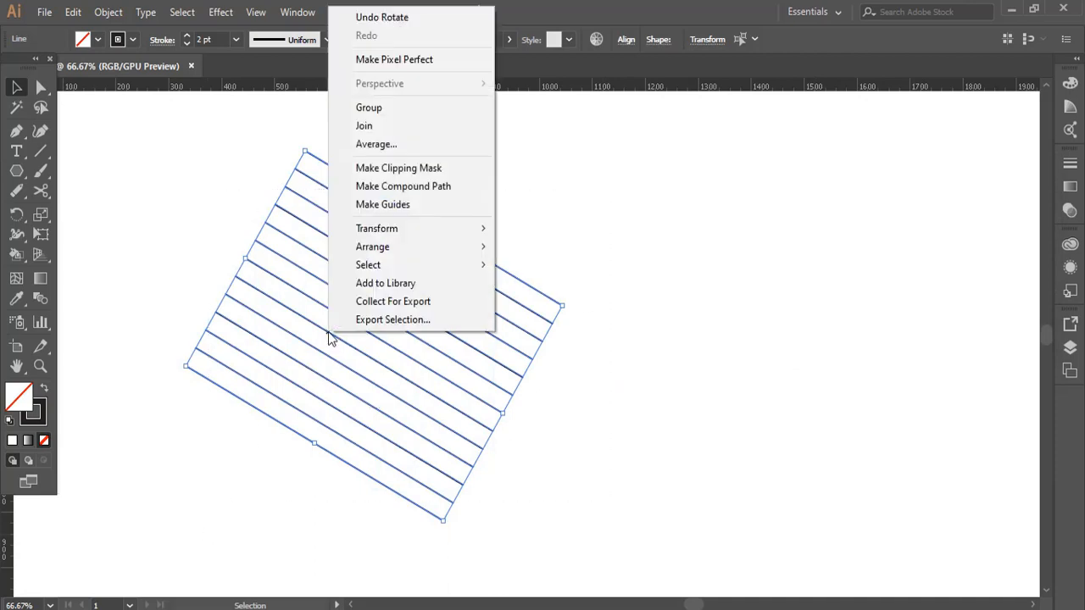
pyautogui.moveTo(428, 239)
pyautogui.moveTo(462, 235)
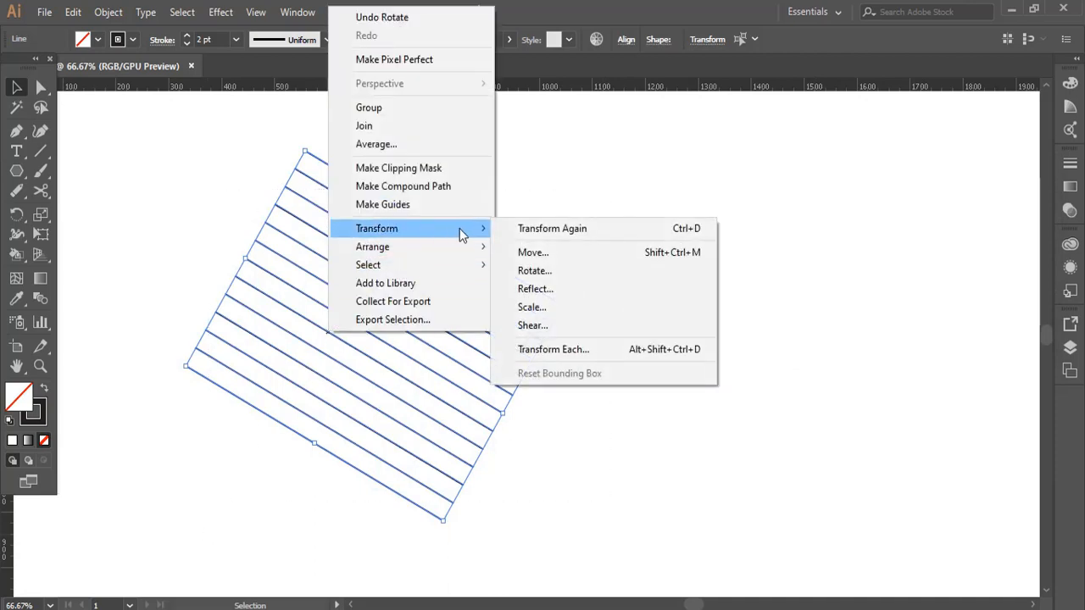
pyautogui.click(543, 270)
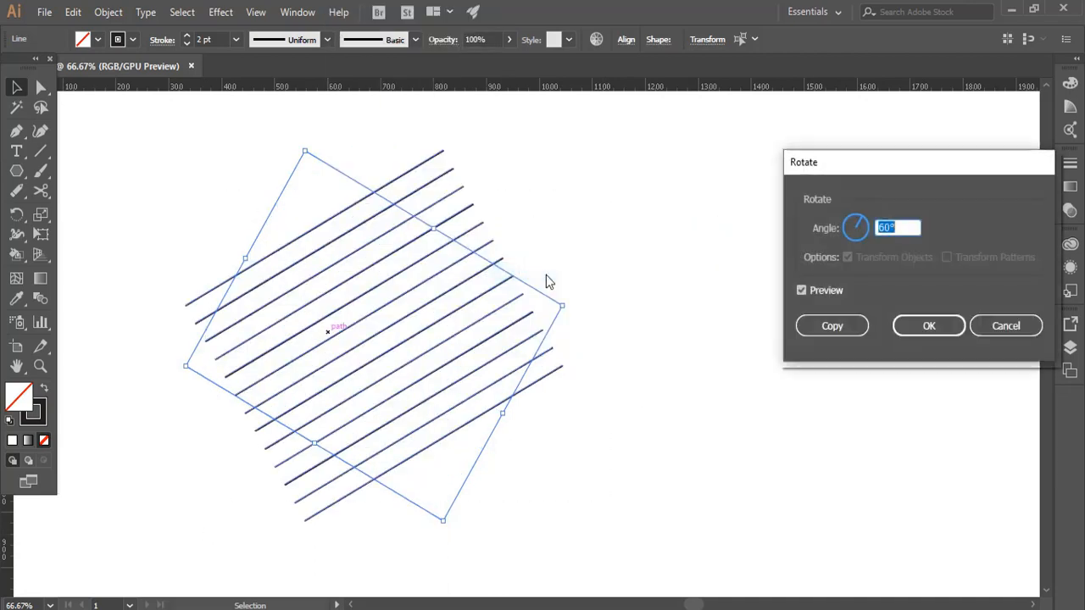
pyautogui.click(832, 326)
pyautogui.click(593, 185)
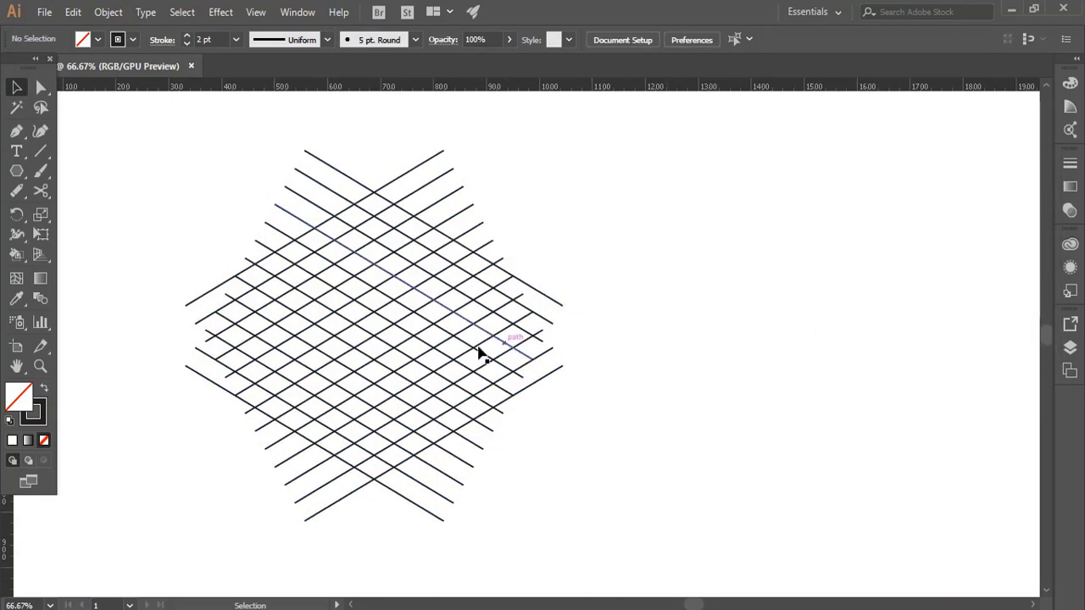
# Step: Select all the lines of the isometric grid and activate the Shape Builder tool
pyautogui.hotkey('ctrl', '+')
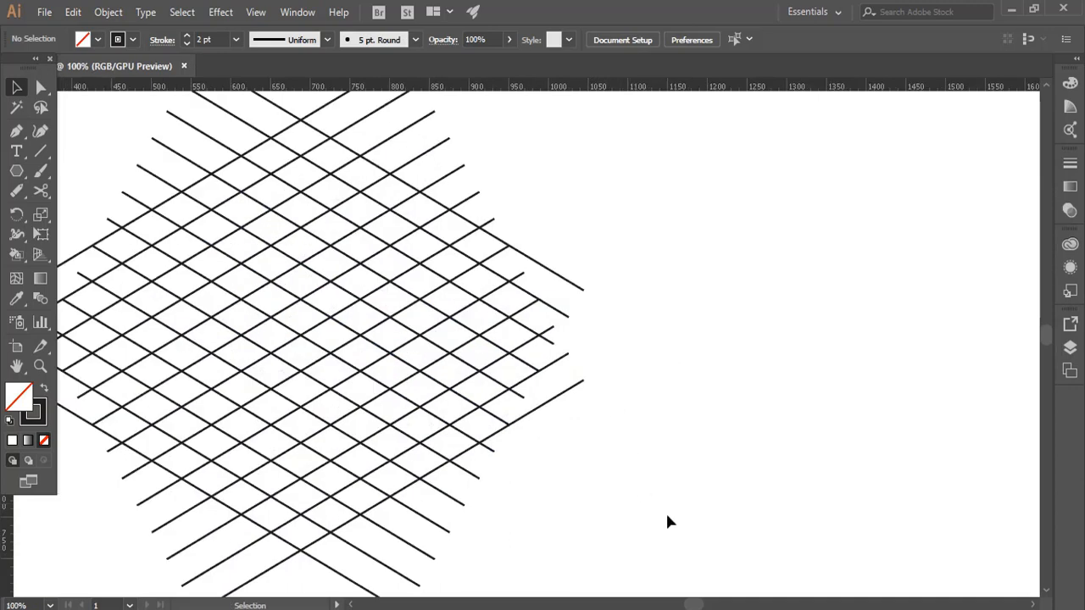
pyautogui.moveTo(691, 604); pyautogui.dragTo(686, 604)
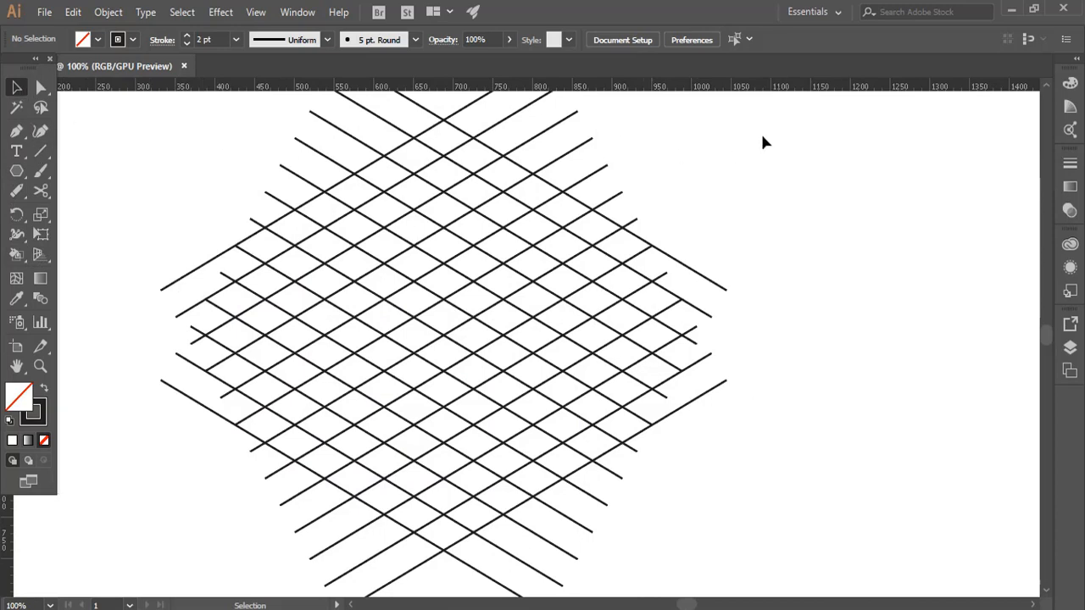
pyautogui.moveTo(762, 142); pyautogui.dragTo(150, 577)
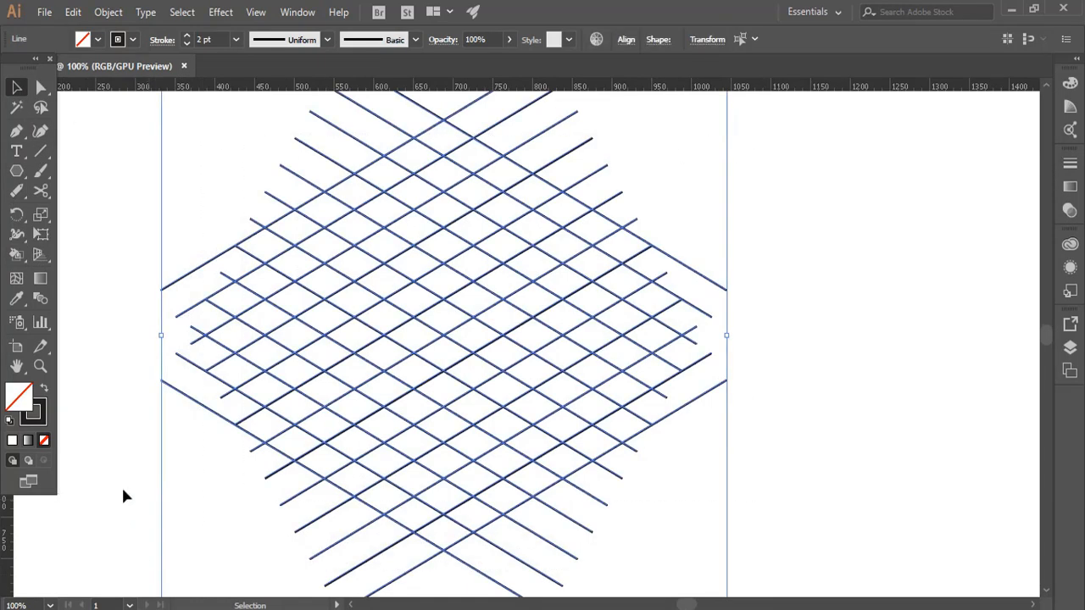
pyautogui.moveTo(16, 254); pyautogui.dragTo(88, 256)
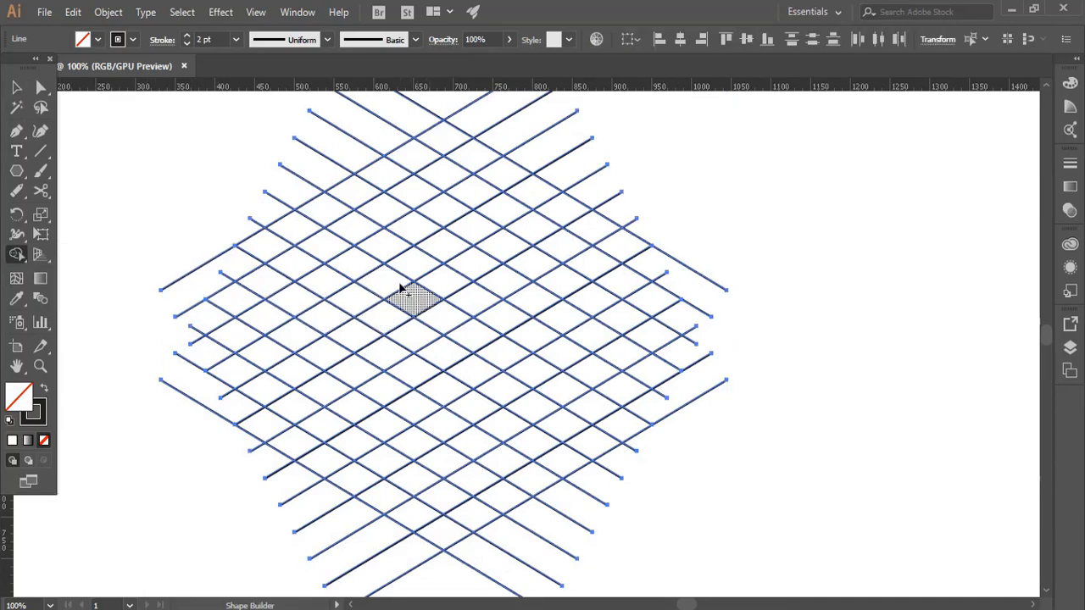
# Step: Try merging grid cells into a letter outline with the Shape Builder, and undo the merges
pyautogui.moveTo(419, 227)
pyautogui.mouseDown()
pyautogui.moveTo(309, 292)
pyautogui.moveTo(364, 308)
pyautogui.moveTo(463, 375)
pyautogui.moveTo(557, 319)
pyautogui.moveTo(545, 326)
pyautogui.mouseUp()
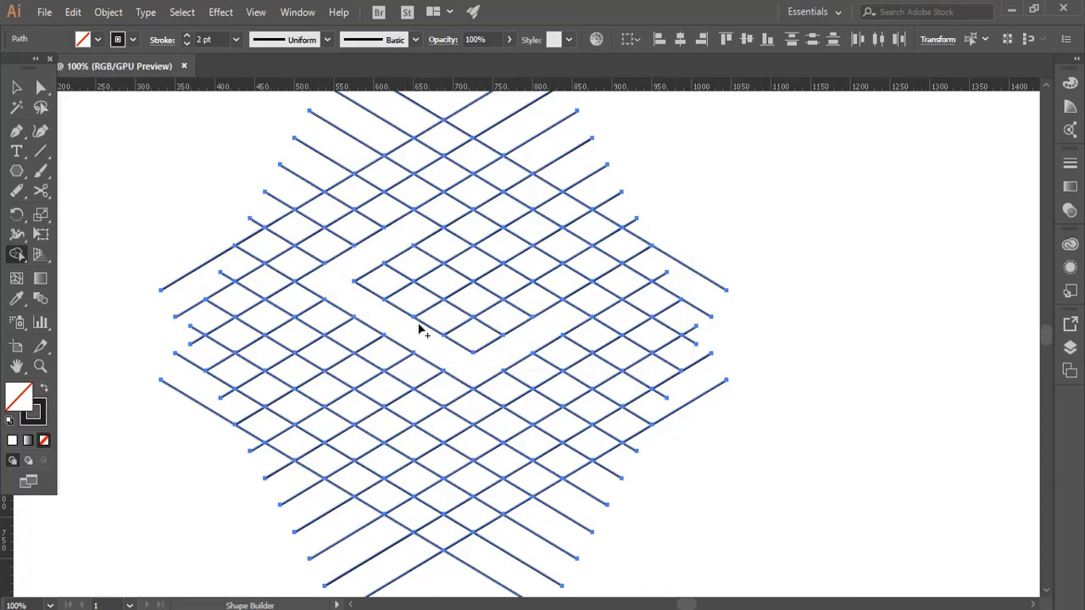
pyautogui.moveTo(419, 327); pyautogui.dragTo(466, 316)
pyautogui.hotkey('ctrl', 'z')
pyautogui.hotkey('ctrl', 'z')
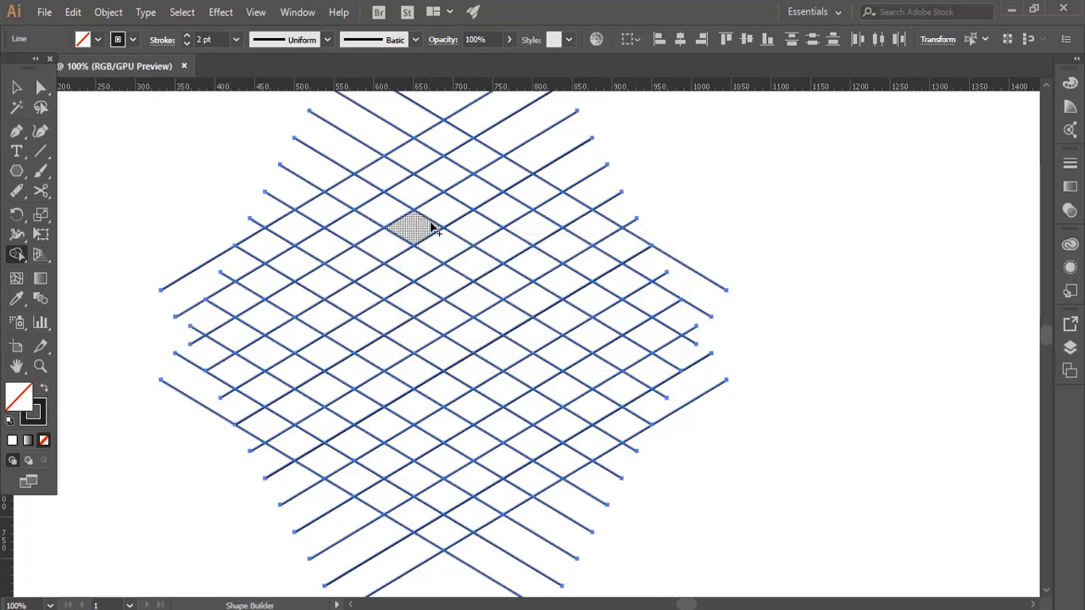
# Step: Merge grid cells above the centre into a three-armed isometric letter E with the Shape Builder
pyautogui.moveTo(401, 239)
pyautogui.mouseDown()
pyautogui.moveTo(364, 265)
pyautogui.moveTo(474, 337)
pyautogui.moveTo(550, 293)
pyautogui.mouseUp()
pyautogui.moveTo(424, 297); pyautogui.dragTo(494, 254)
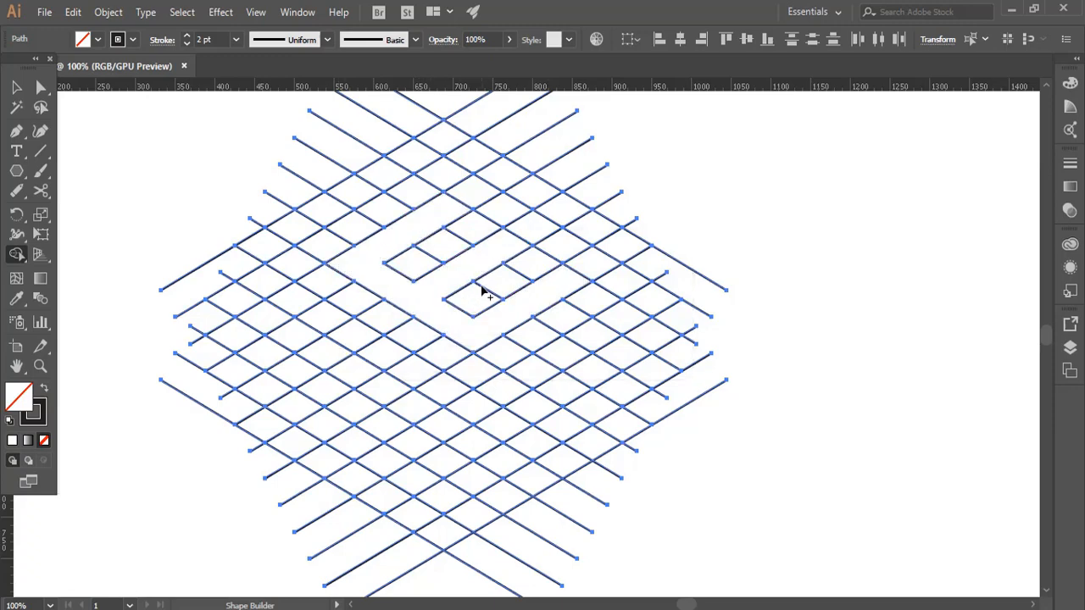
# Step: Turn the selected grid into a Live Paint group and fill the letter E with red using the Live Paint Bucket
pyautogui.click(17, 256)
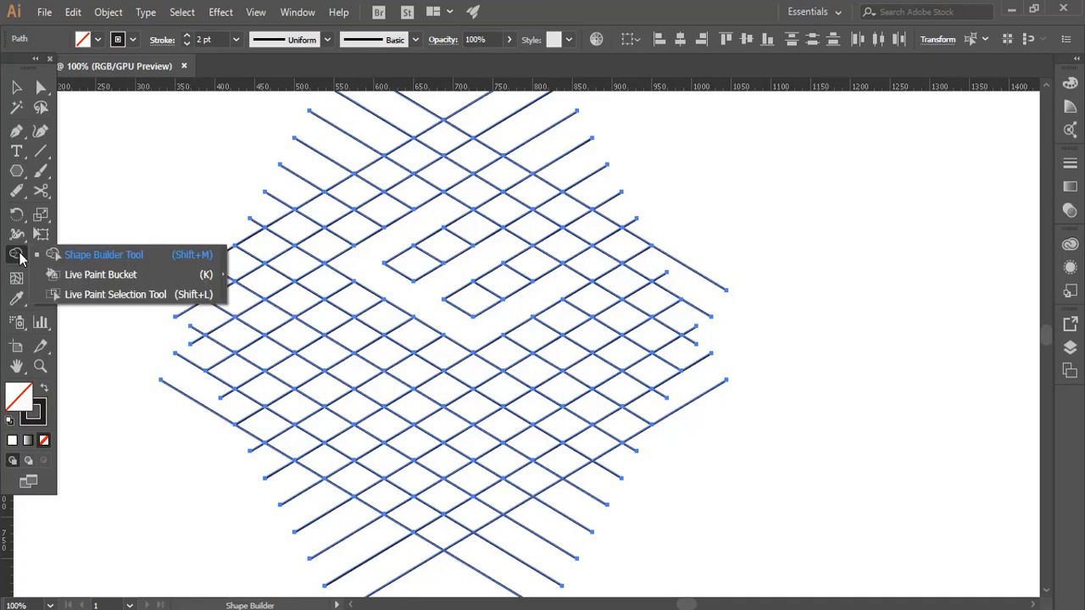
pyautogui.click(101, 275)
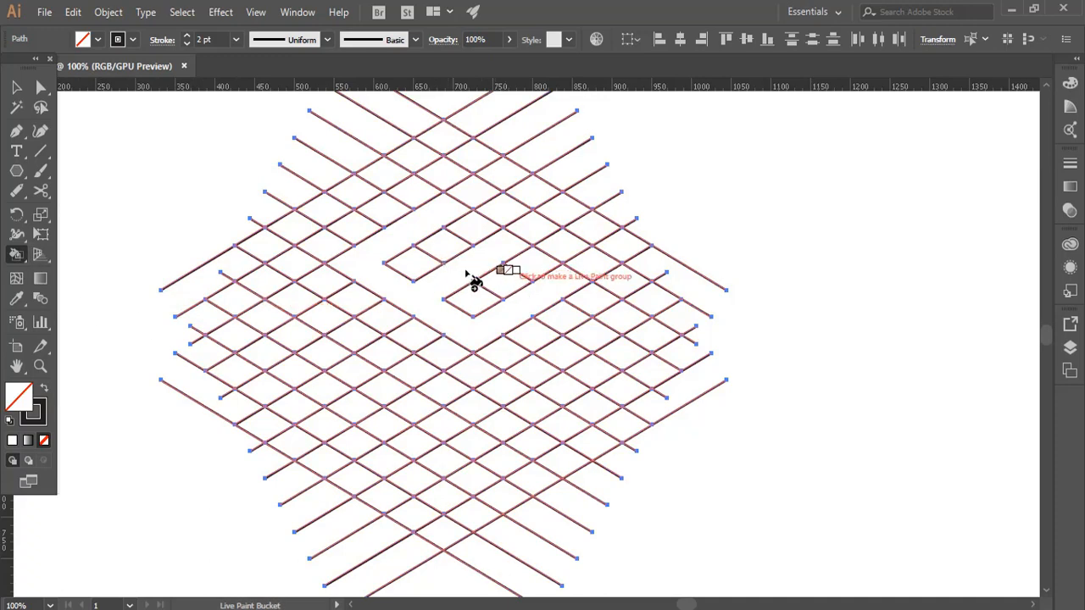
pyautogui.press('Right')
pyautogui.press('Right')
pyautogui.press('Right')
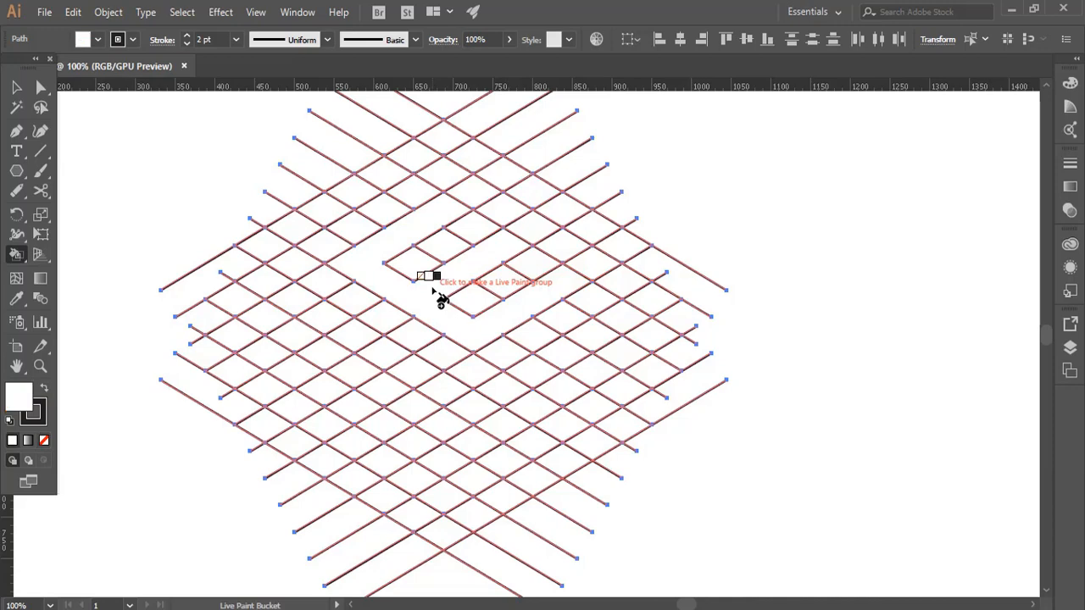
pyautogui.click(435, 294)
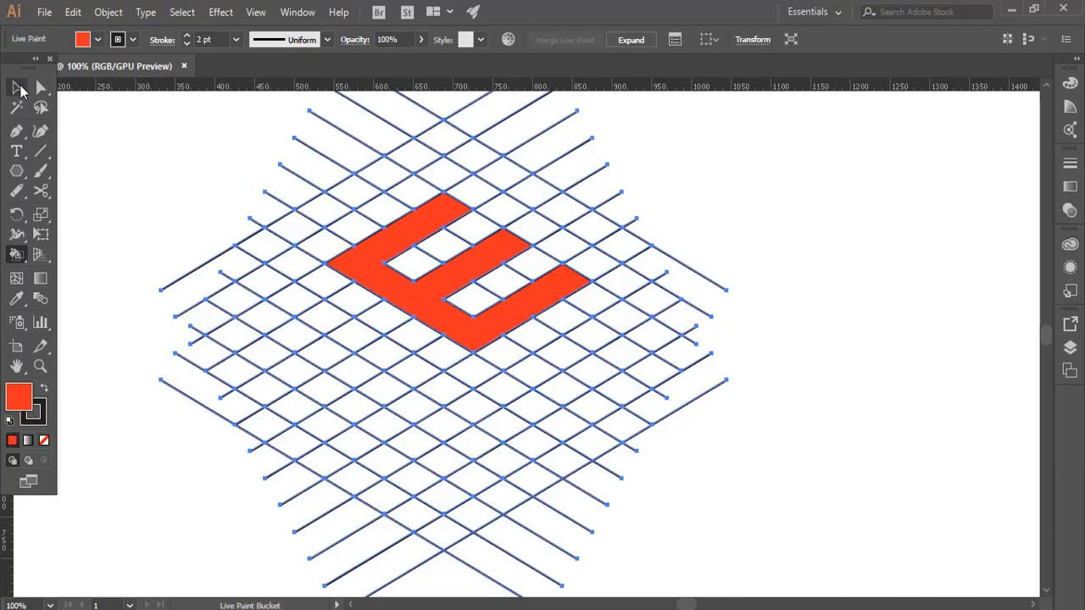
# Step: Expand the Live Paint group into regular artwork and select the resulting group
pyautogui.click(16, 88)
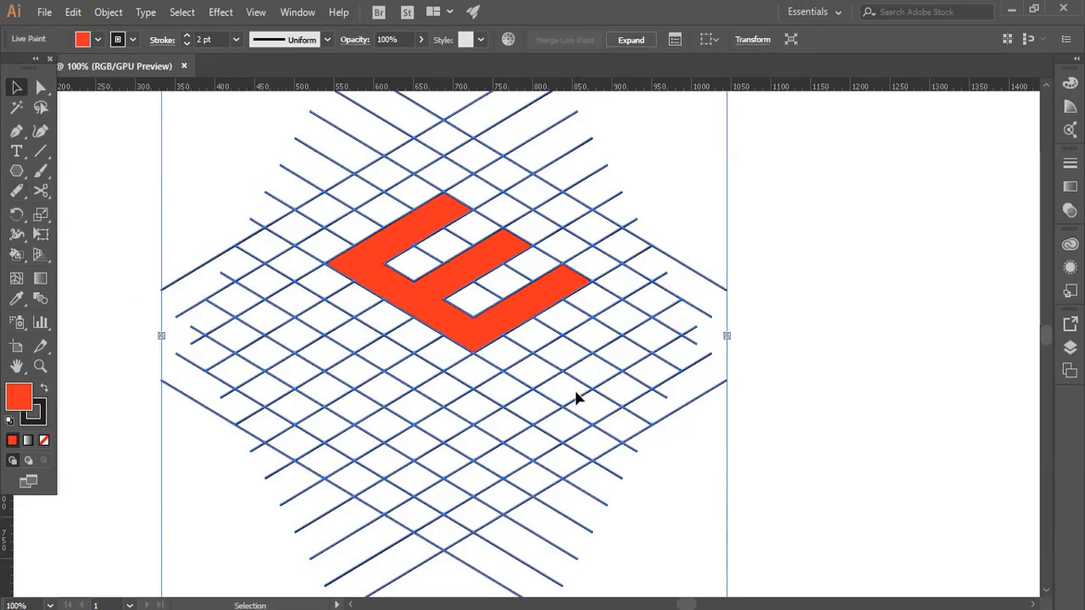
pyautogui.click(109, 12)
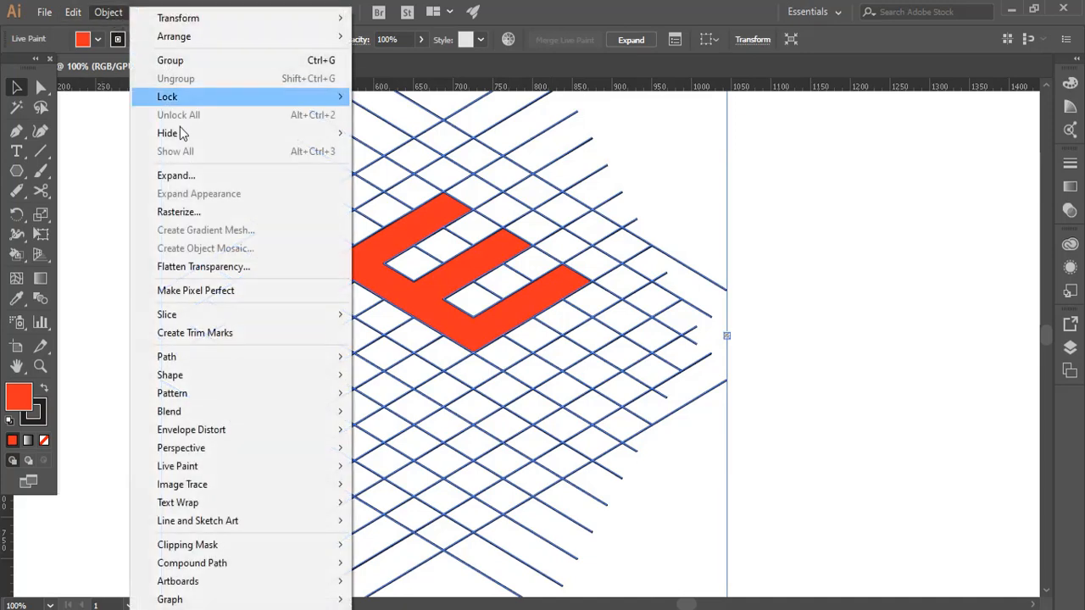
pyautogui.click(173, 175)
pyautogui.click(319, 376)
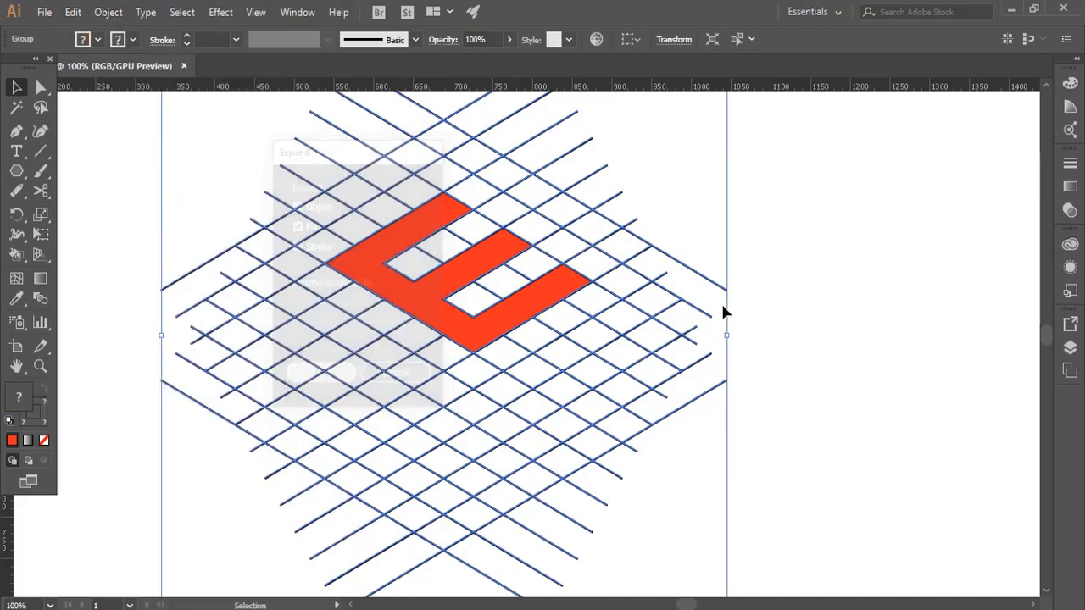
pyautogui.click(721, 308)
pyautogui.click(481, 323)
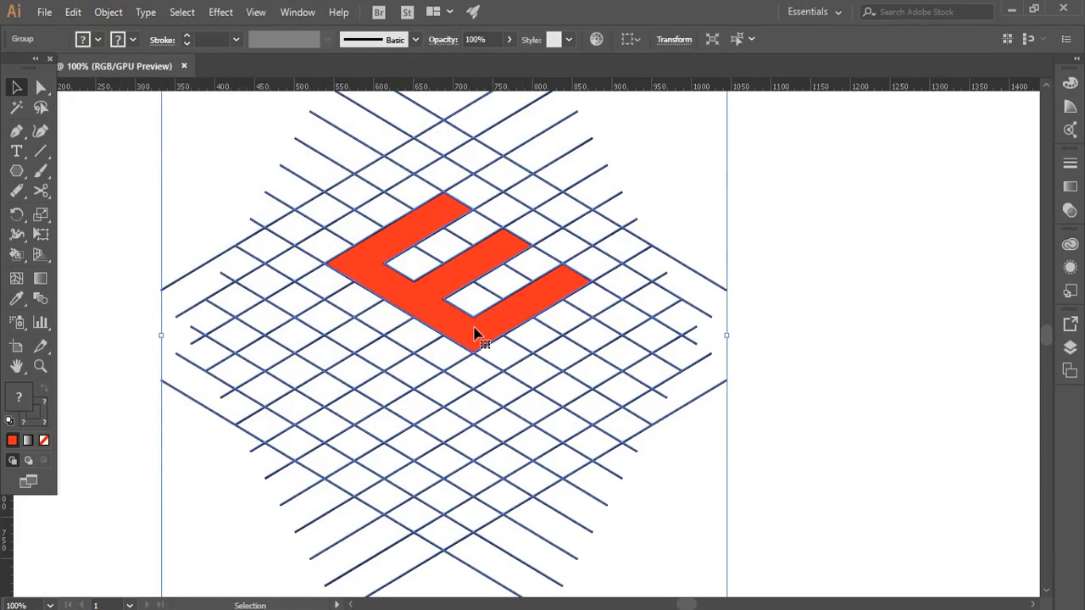
# Step: Ungroup the expanded artwork and move the red letter E out of the line grid to the empty area on its right
pyautogui.rightClick(475, 333)
pyautogui.click(545, 449)
pyautogui.click(772, 286)
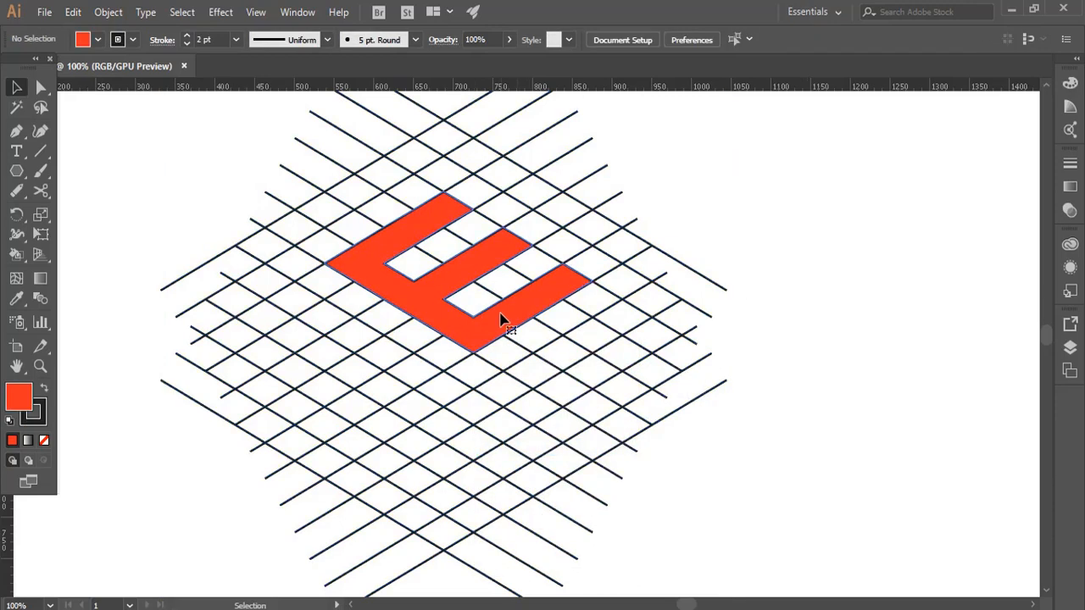
pyautogui.moveTo(500, 318); pyautogui.dragTo(901, 216)
# Step: Delete all the remaining black grid lines, keeping only the red letter E
pyautogui.scroll(-2, 646, 284)
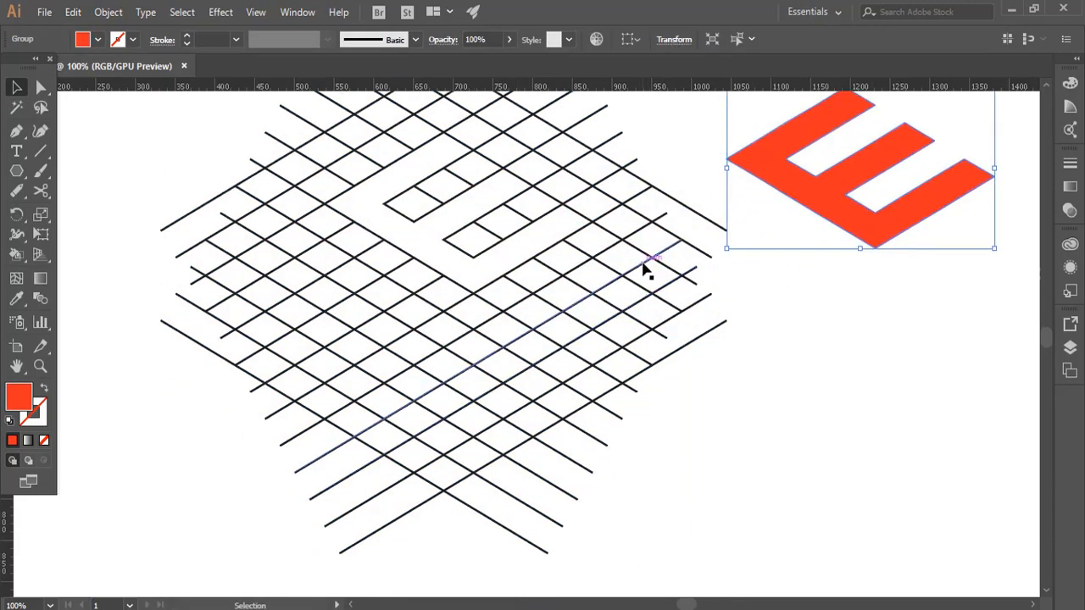
pyautogui.scroll(1, 644, 270)
pyautogui.hotkey('ctrl', '-')
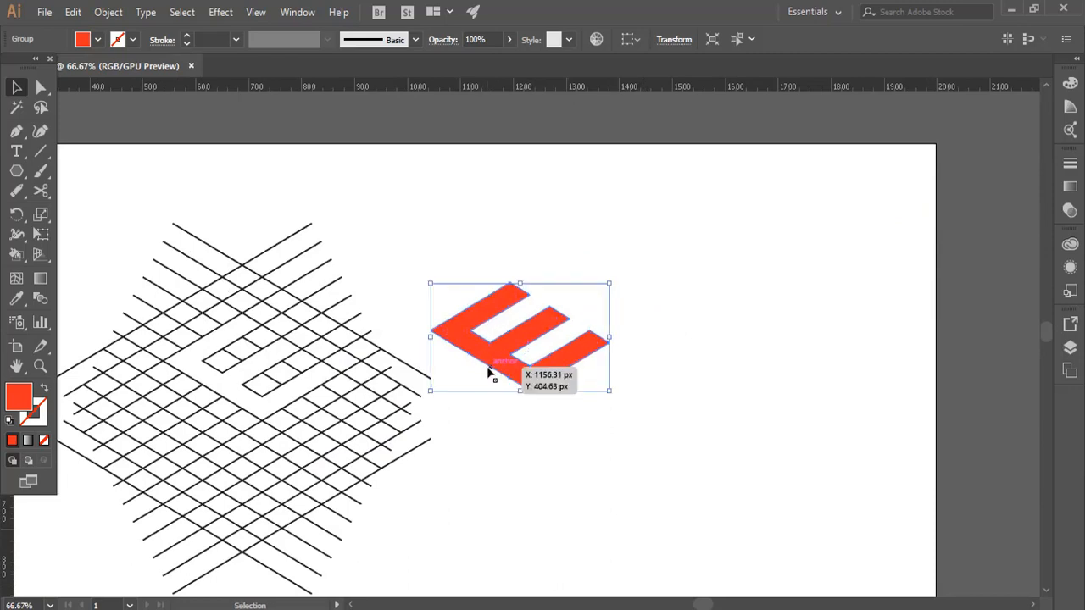
pyautogui.press('space')
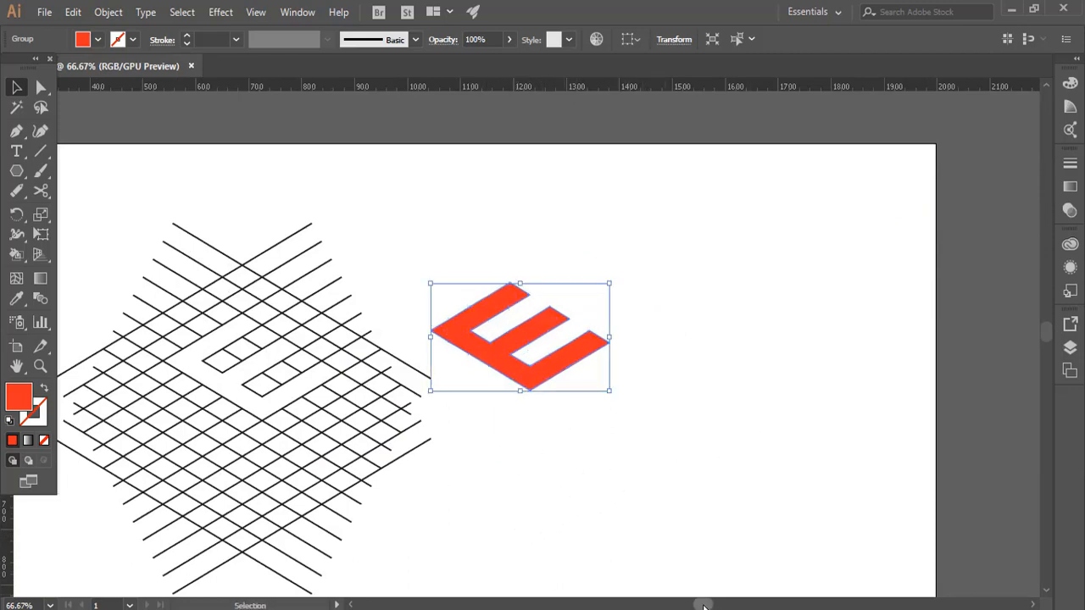
pyautogui.scroll(-3, 531, 420)
pyautogui.moveTo(710, 606); pyautogui.dragTo(698, 606)
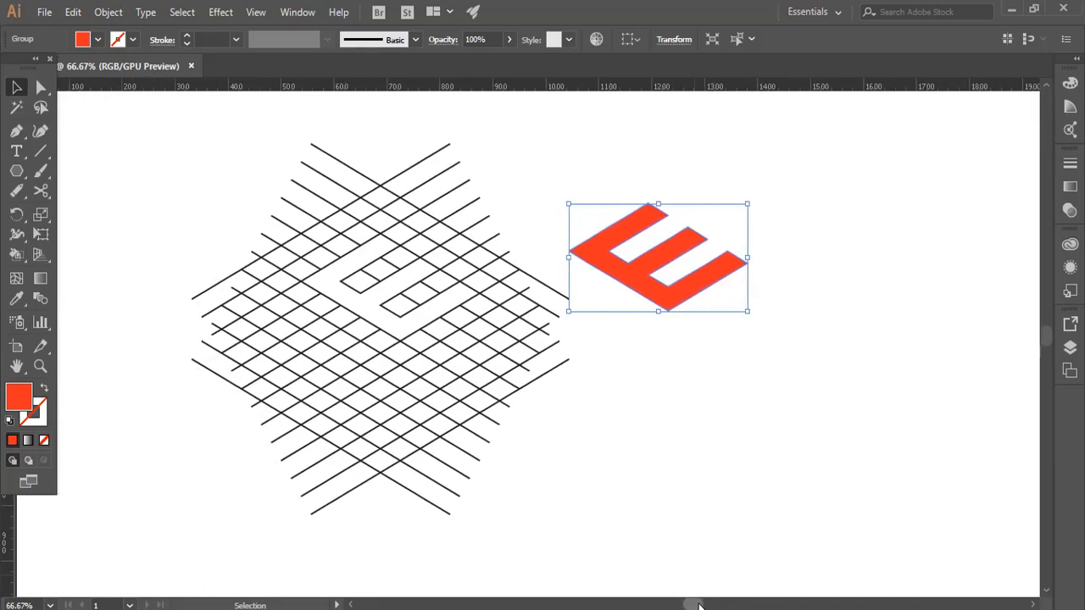
pyautogui.moveTo(510, 144); pyautogui.dragTo(225, 506)
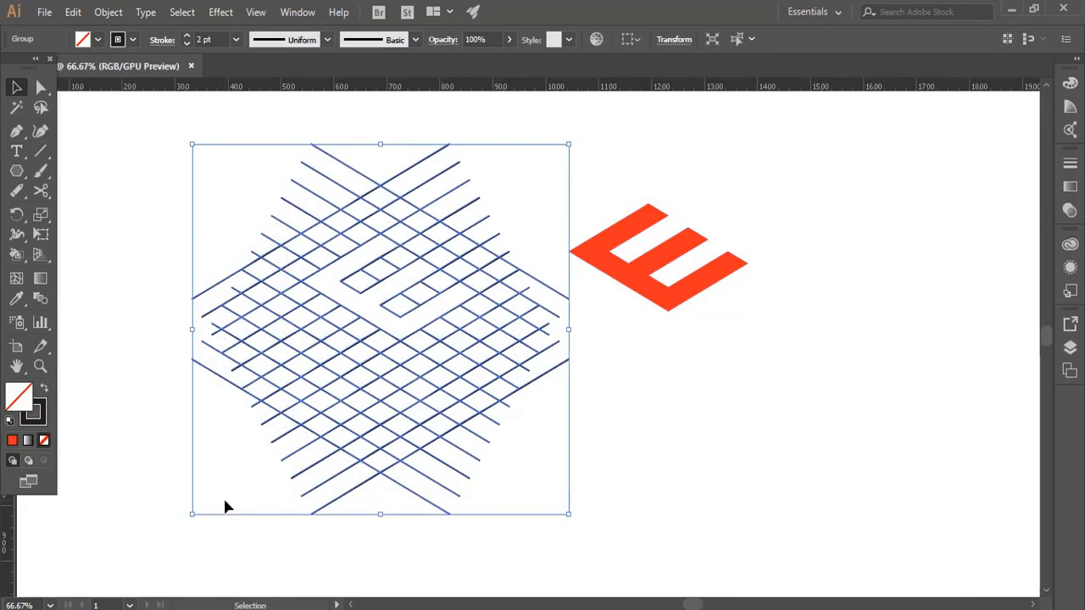
pyautogui.press('Delete')
# Step: Move the red E to the middle of the artboard and scale it up proportionally from its centre to about twice its size
pyautogui.moveTo(652, 300); pyautogui.dragTo(466, 397)
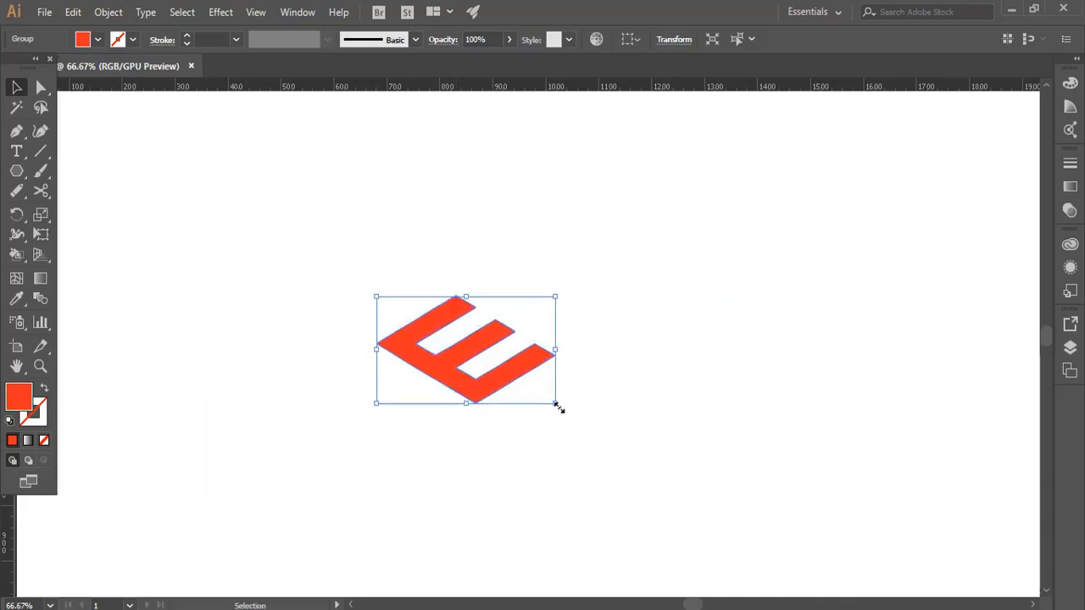
pyautogui.moveTo(557, 405); pyautogui.dragTo(644, 457)
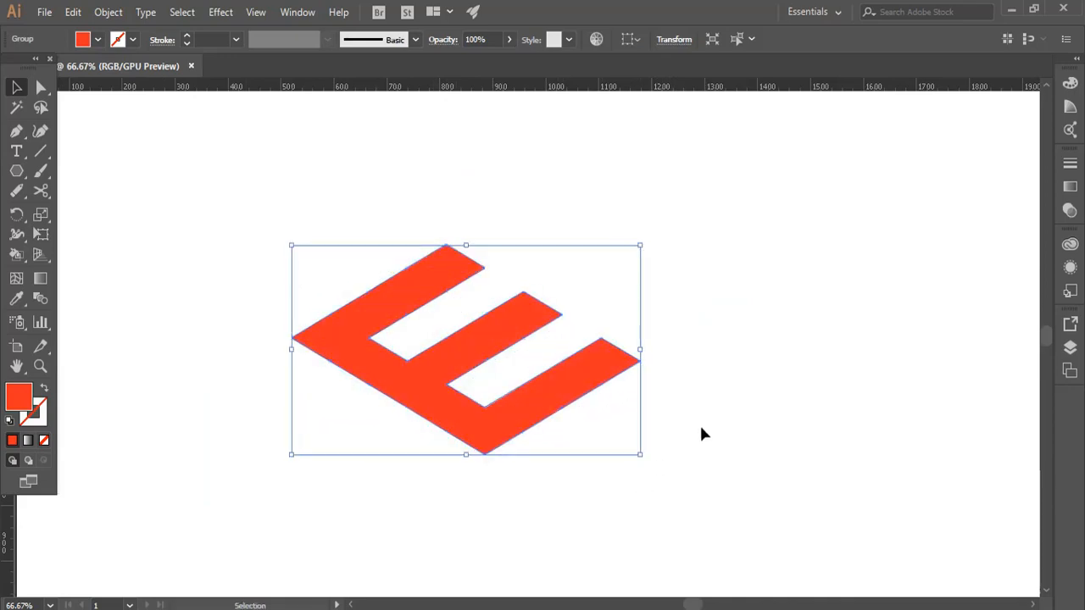
pyautogui.click(699, 422)
# Step: Duplicate the red E, placing the copy slightly above and to the right of the original
pyautogui.rightClick(516, 396)
pyautogui.press('Escape')
pyautogui.press('a')
pyautogui.press('v')
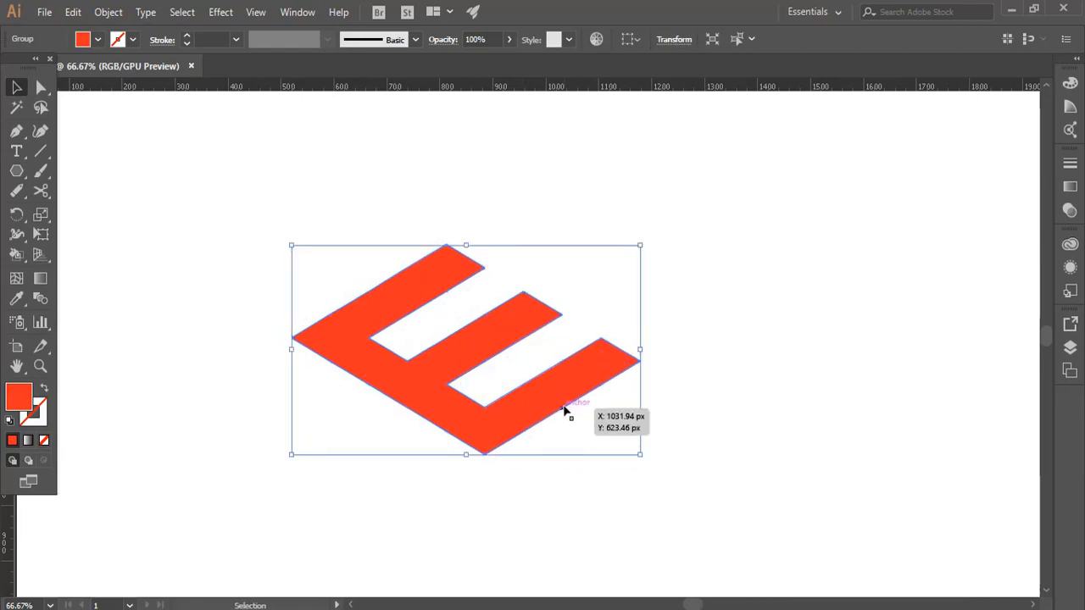
pyautogui.moveTo(552, 406)
pyautogui.mouseDown()
pyautogui.moveTo(573, 393)
pyautogui.moveTo(567, 400)
pyautogui.mouseUp()
# Step: Fill the rear, original E with a slightly darker red using the Color Picker
pyautogui.click(452, 435)
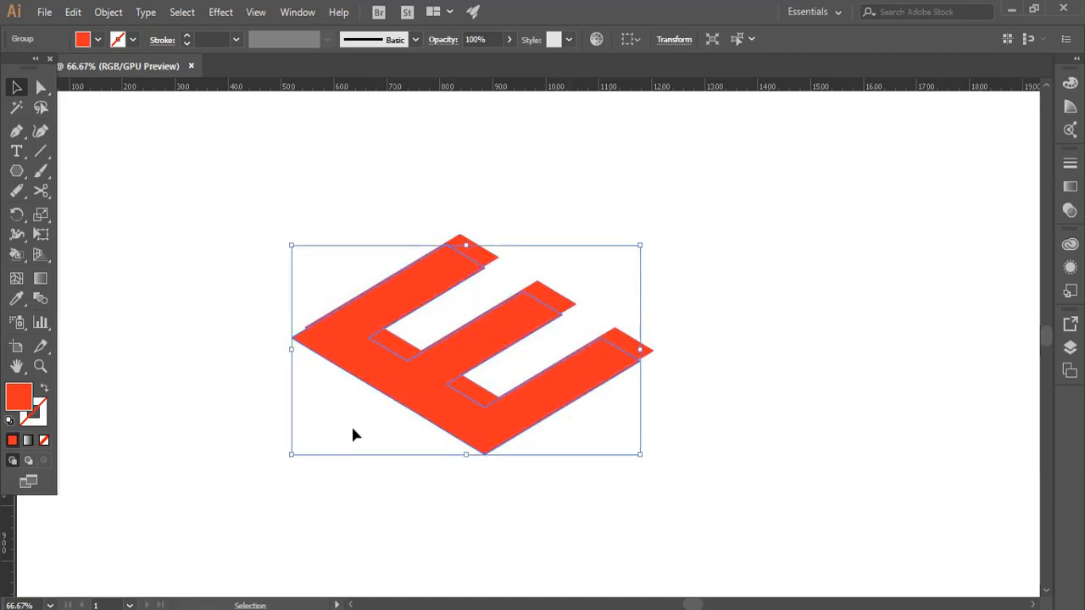
pyautogui.click(99, 39)
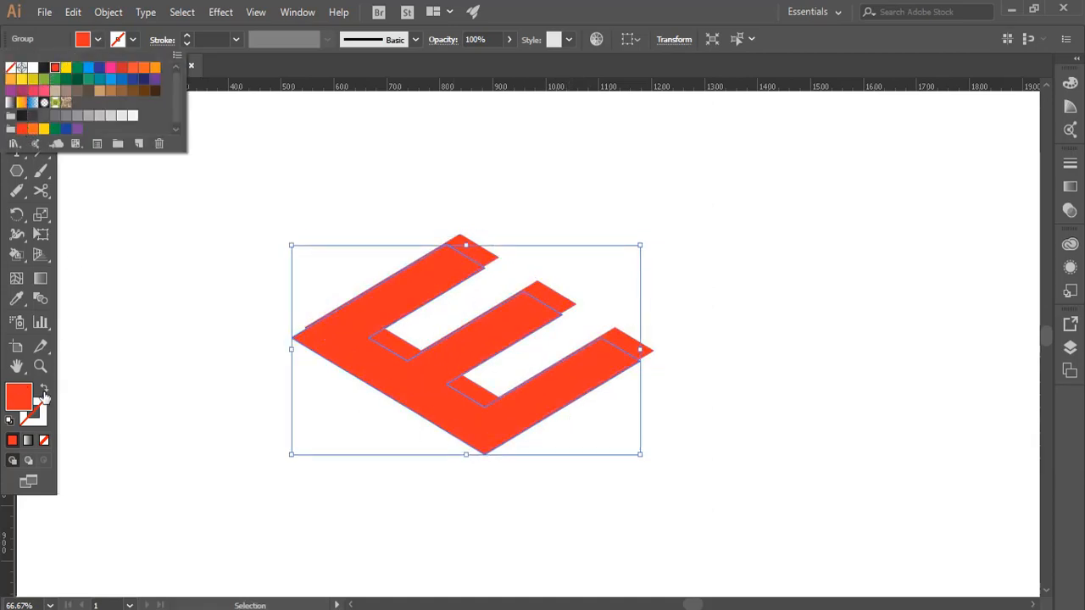
pyautogui.doubleClick(21, 405)
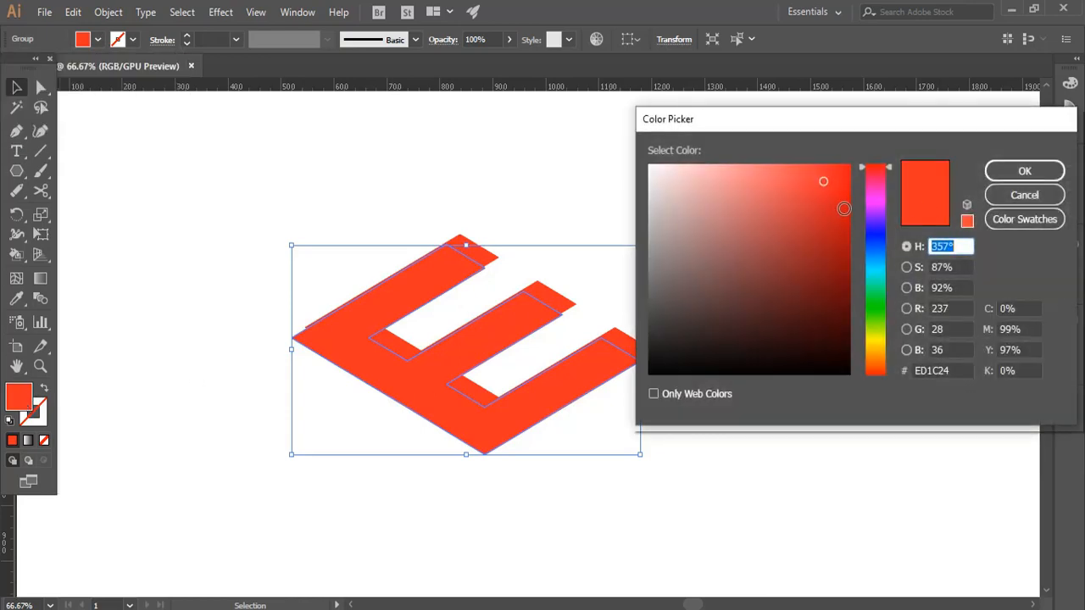
pyautogui.click(843, 209)
pyautogui.click(1022, 173)
pyautogui.click(754, 283)
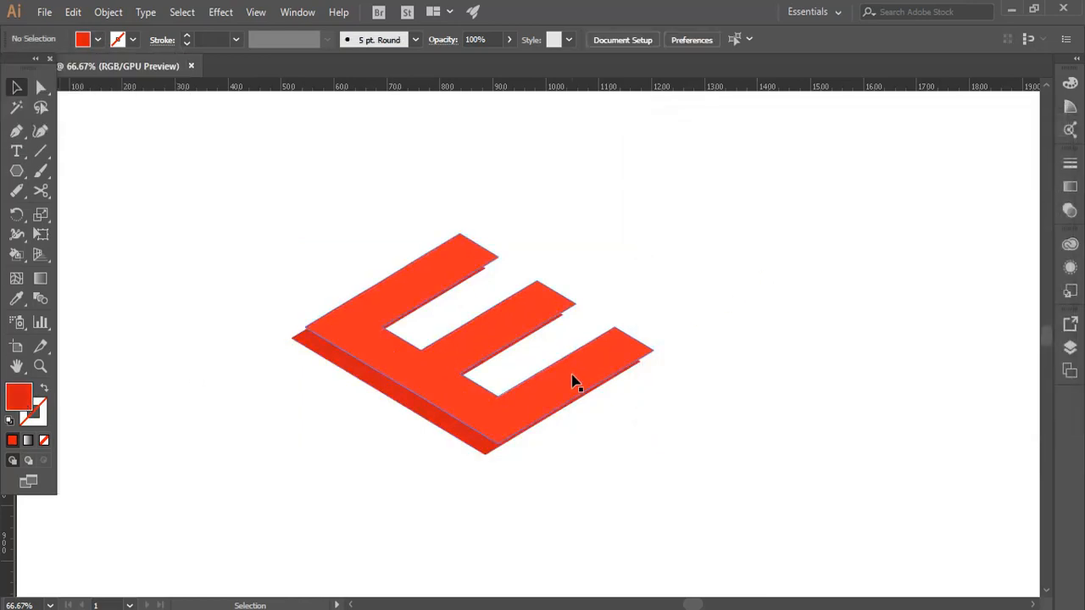
# Step: Shift the brighter front E left, then nudge it right until it sits almost directly above the darker E
pyautogui.moveTo(574, 383); pyautogui.dragTo(550, 373)
pyautogui.click(628, 477)
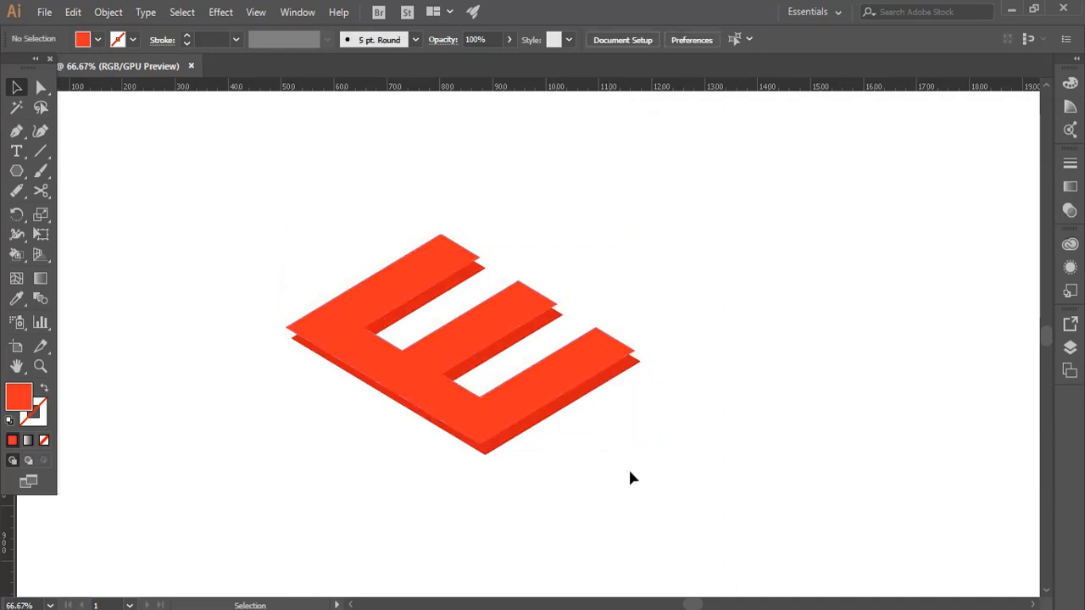
pyautogui.click(503, 426)
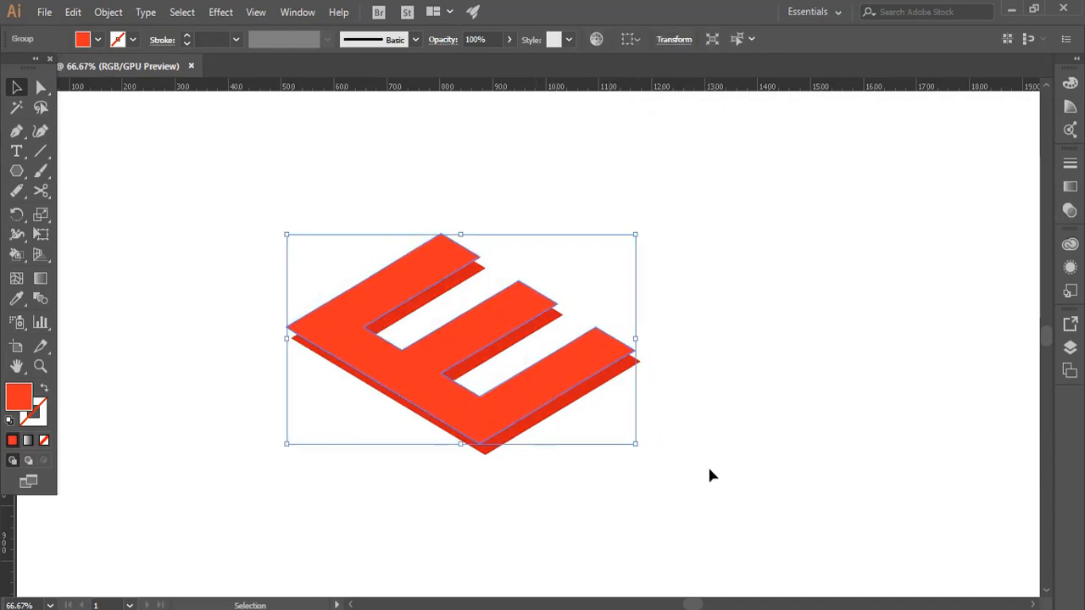
pyautogui.press('Right')
pyautogui.press('Right')
pyautogui.press('Right')
pyautogui.press('Right')
pyautogui.press('Right')
pyautogui.press('Right')
pyautogui.press('Right')
pyautogui.press('Right')
pyautogui.press('Right')
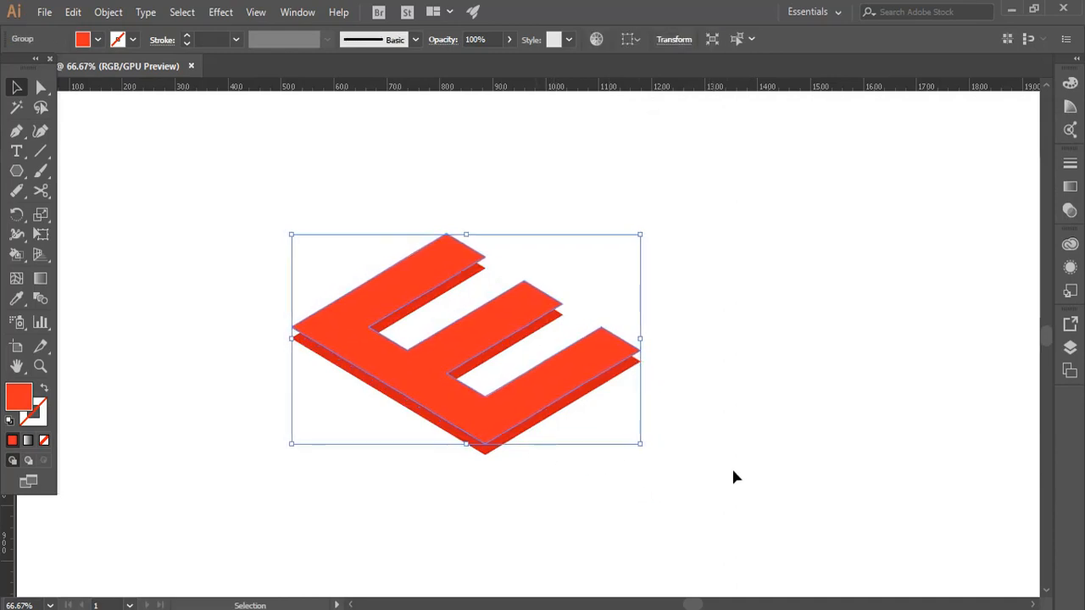
pyautogui.press('Right')
pyautogui.press('Right')
pyautogui.press('Right')
pyautogui.press('Right')
pyautogui.click(729, 464)
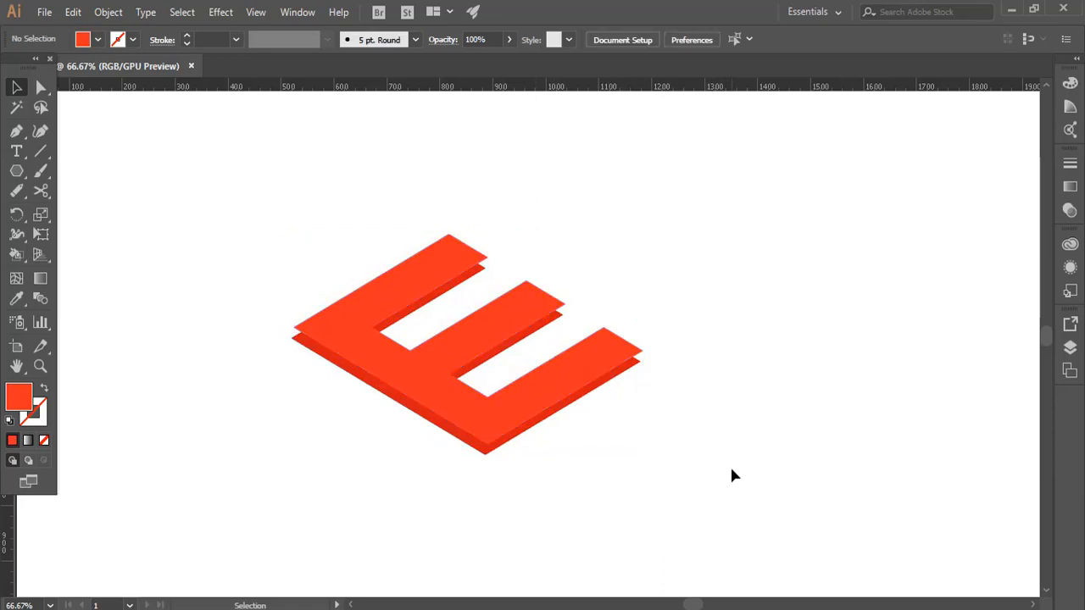